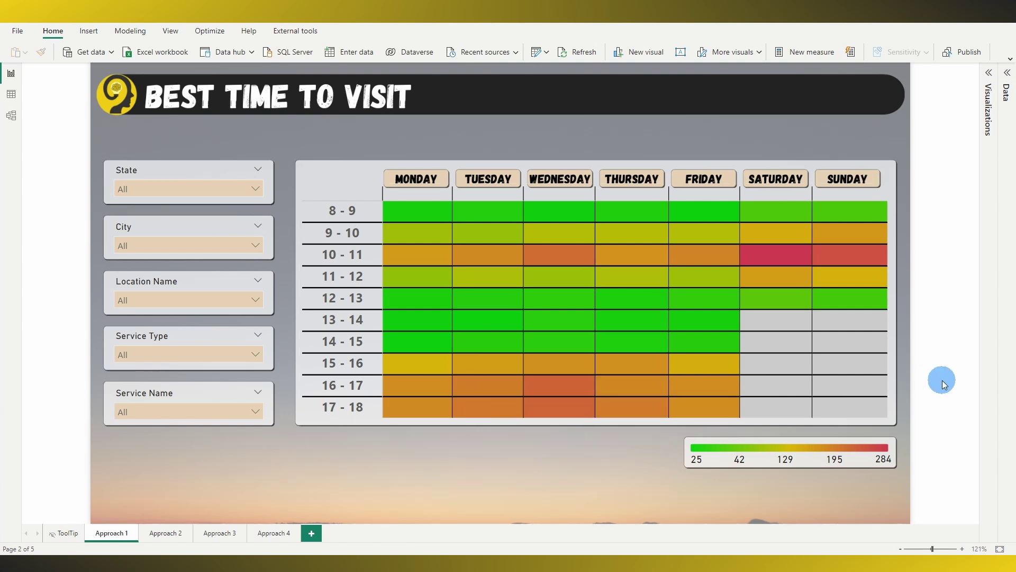
Step: Remove the Bendigo city filter, briefly try Dandenong, then leave the City slicer cleared
left_click(251, 246)
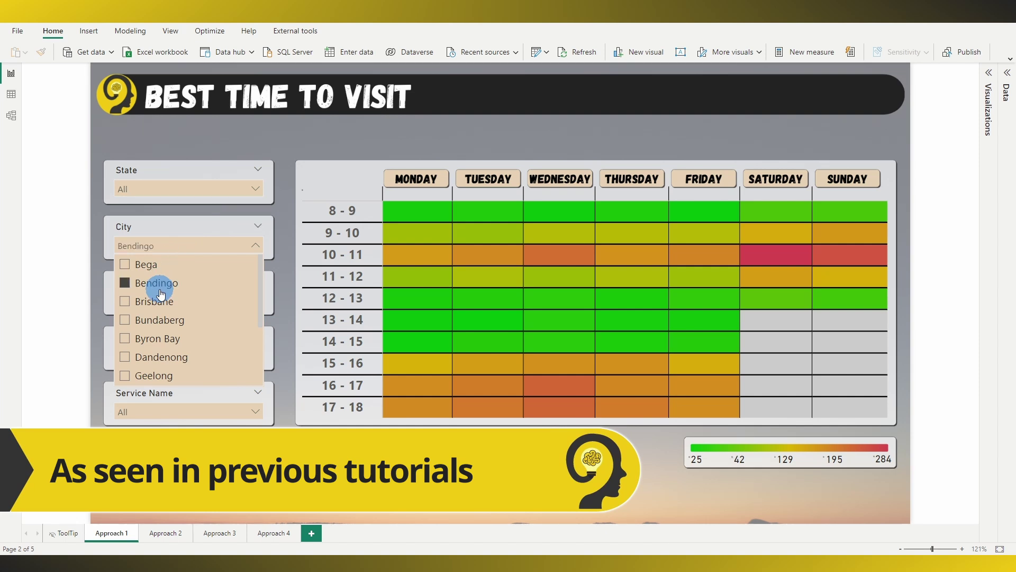
left_click(160, 288)
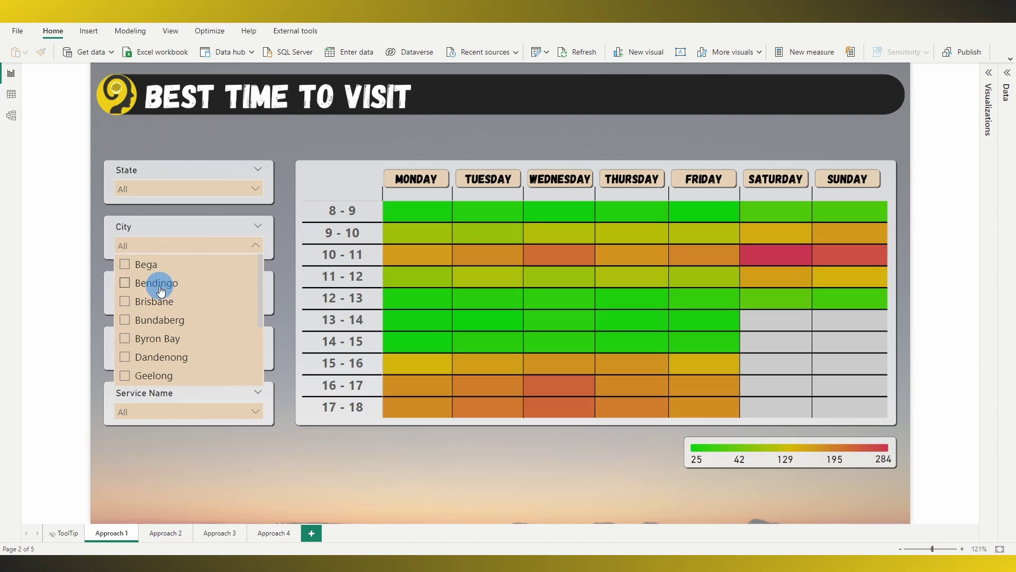
left_click(167, 362)
left_click(168, 362)
left_click(288, 260)
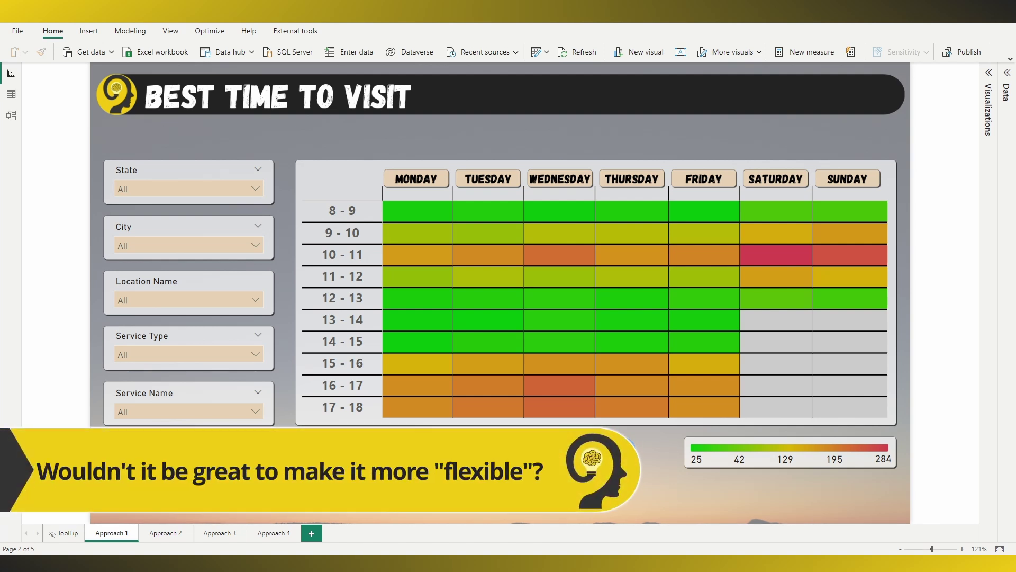
Step: Filter the heatmap to Brisbane city and the eCommerce service
left_click(255, 245)
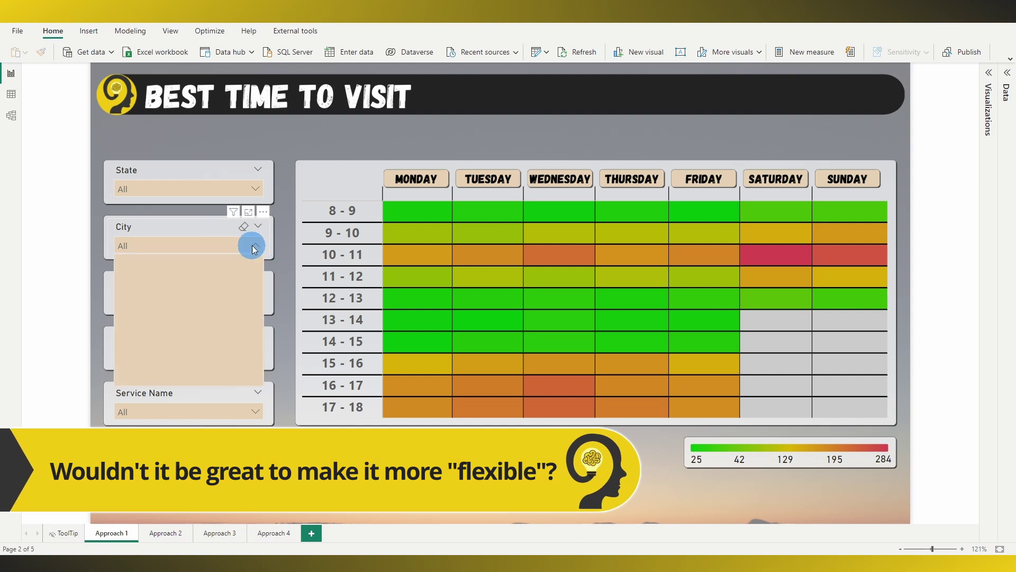
left_click(164, 310)
left_click(244, 397)
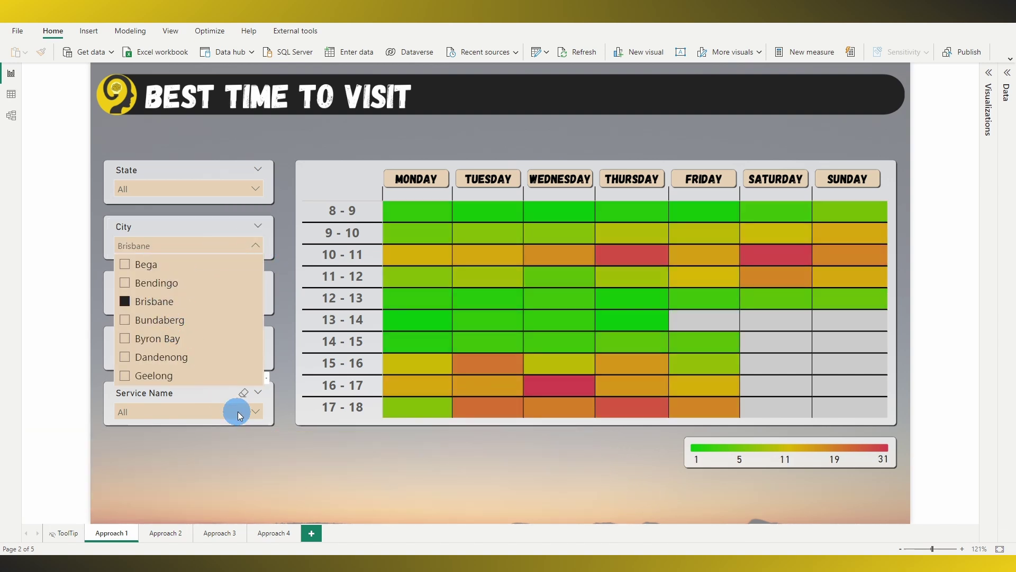
left_click(158, 379)
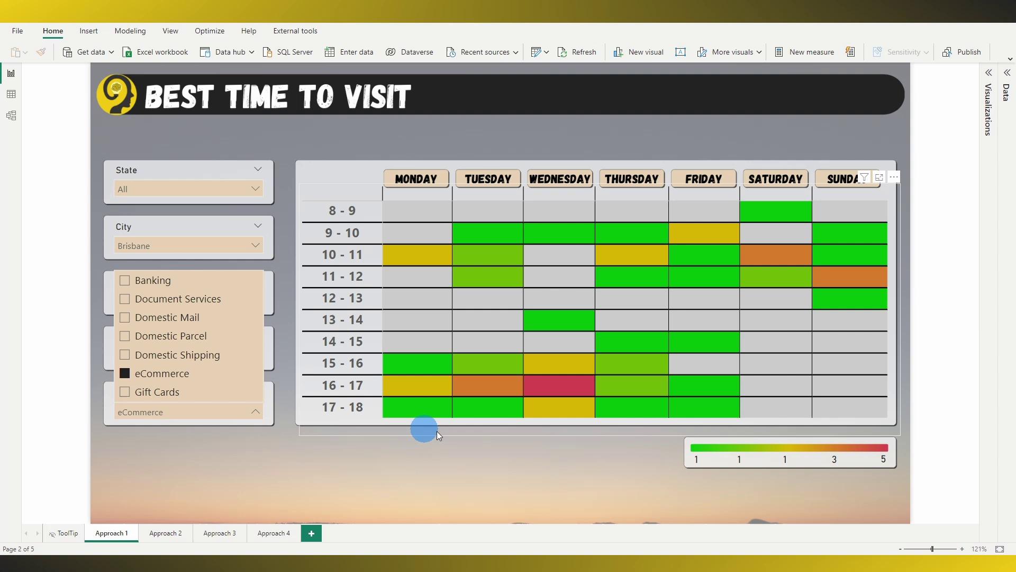
left_click(670, 479)
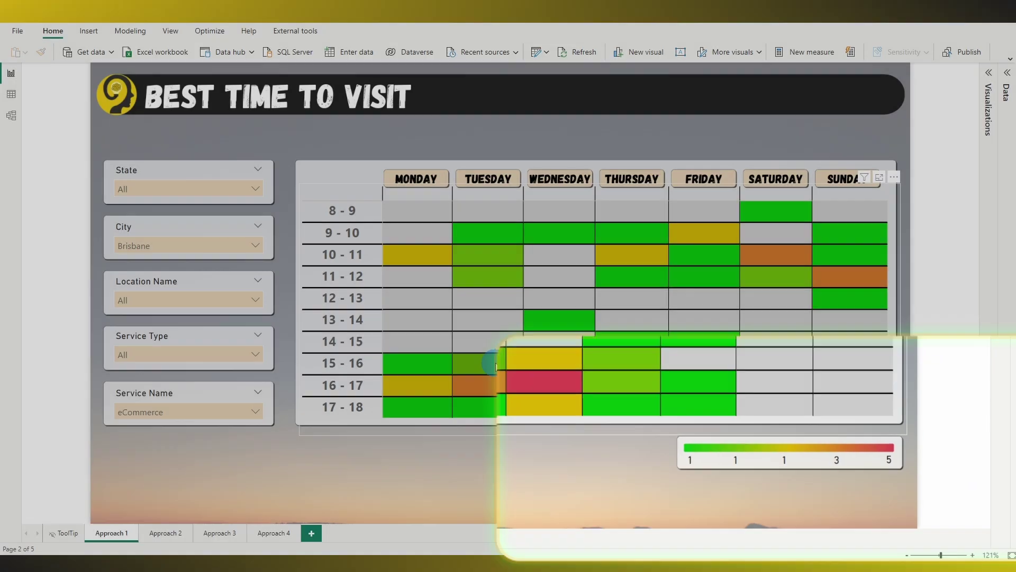
Step: Reset City and Service Name to All and list the Approach 1 measures in the Data pane
mouse_move(497, 365)
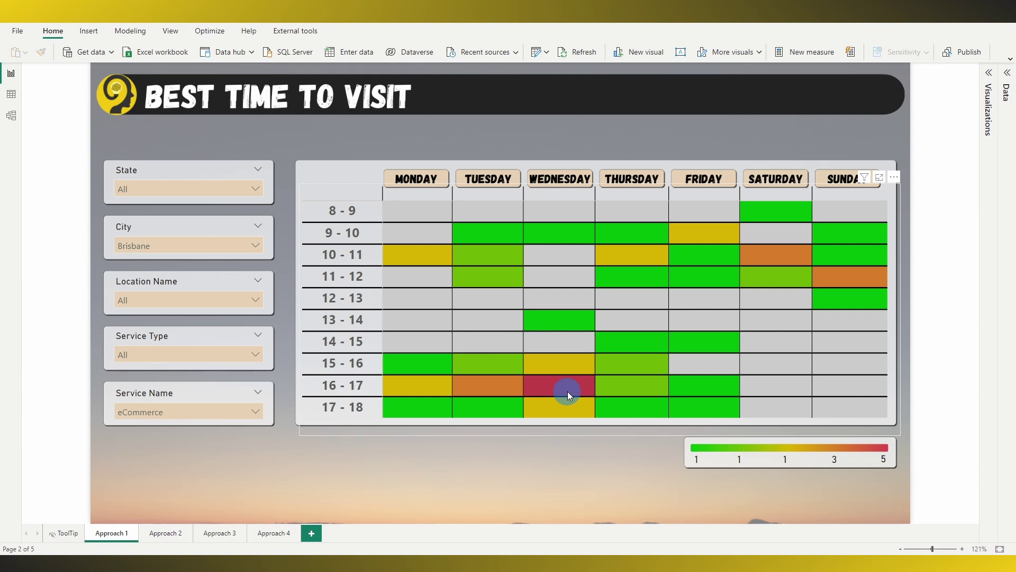
mouse_move(570, 386)
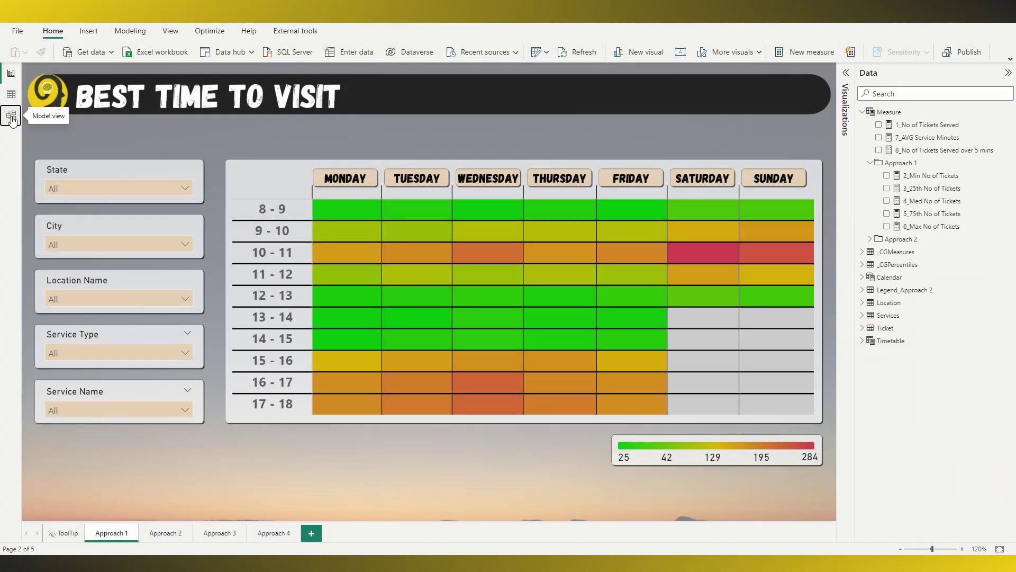
Step: Check the model relationships, then display the 2_Min No of Tickets DAX formula
left_click(11, 117)
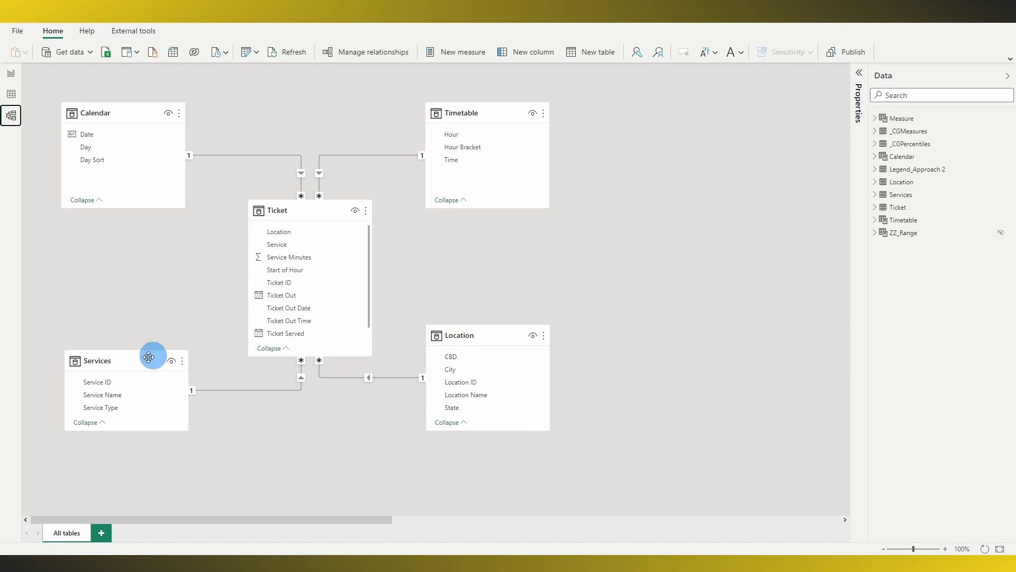
left_click(12, 73)
left_click(933, 177)
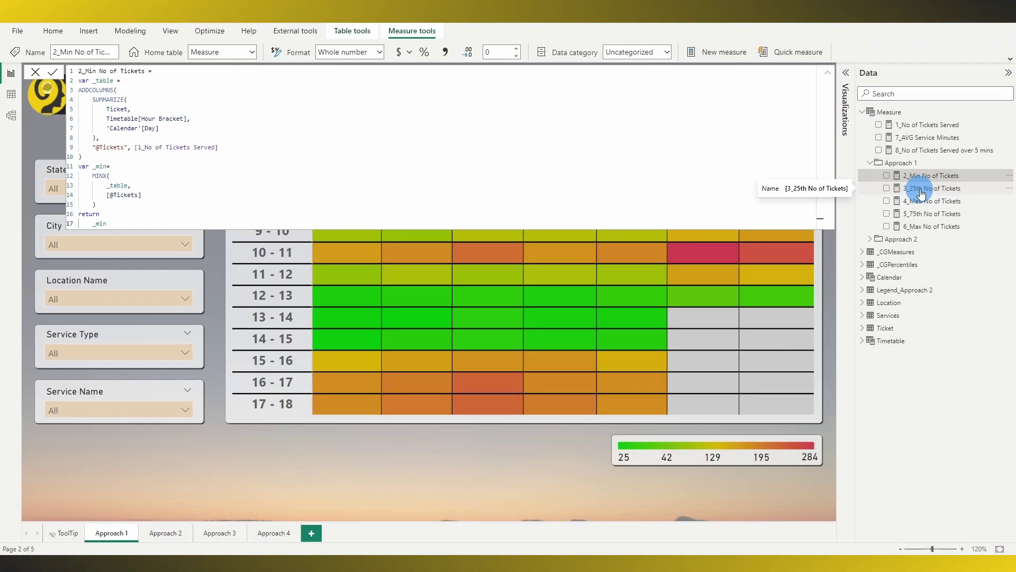
Step: Review the DAX of the 3_25th, 4_Med, 5_75th and 6_Max No of Tickets measures
left_click(921, 189)
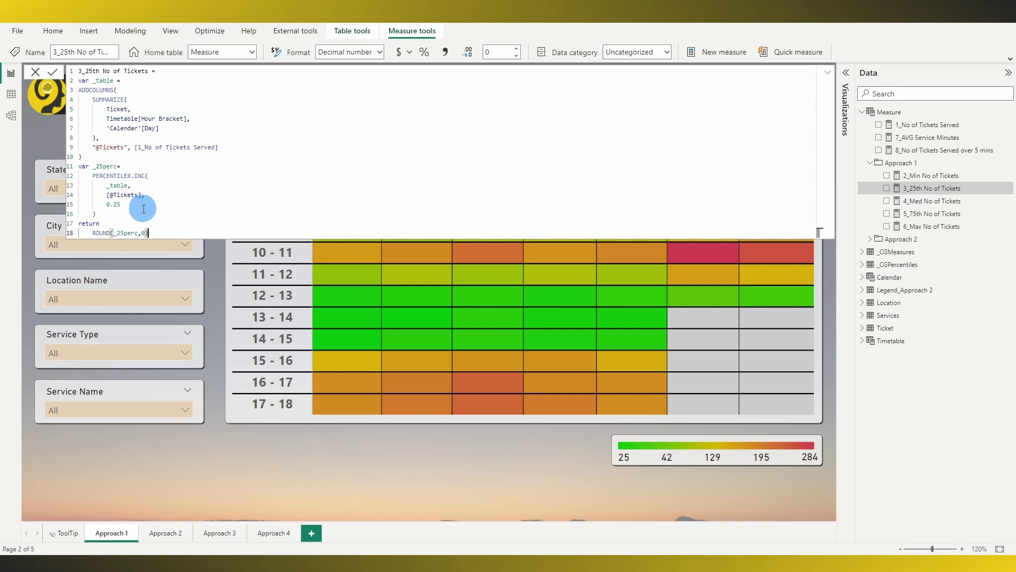
left_click(932, 201)
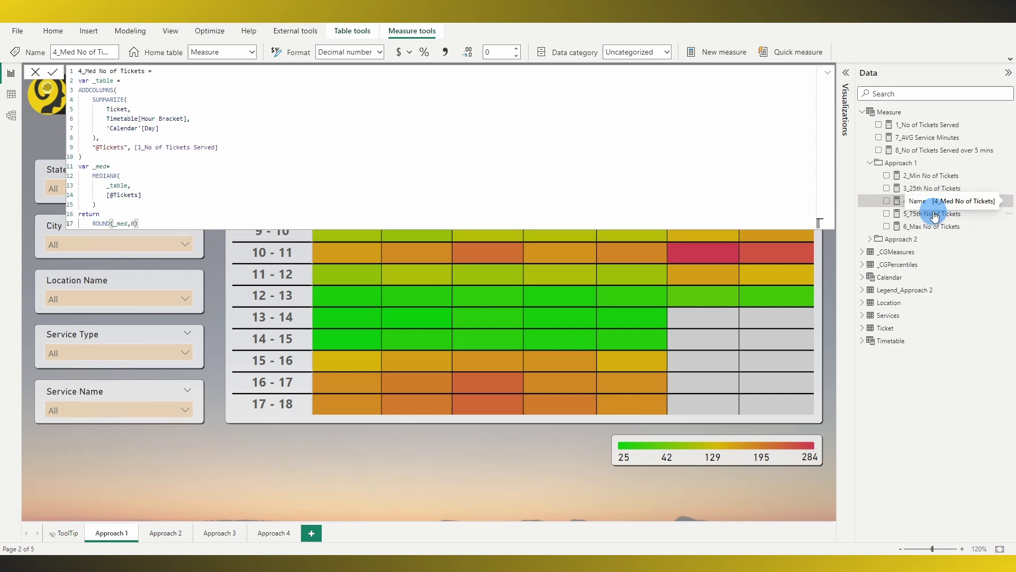
left_click(934, 215)
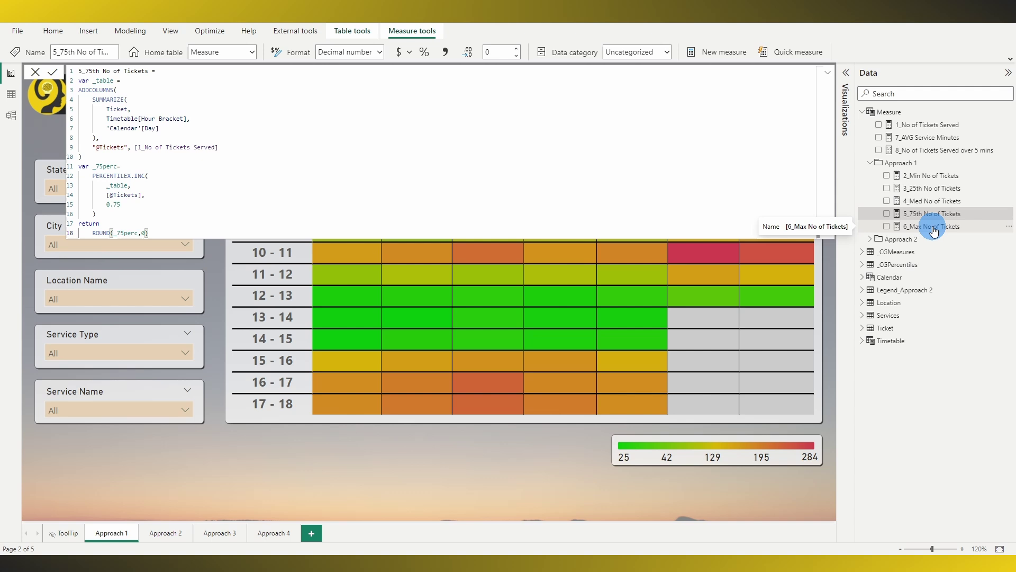
left_click(934, 227)
Step: Inspect which measures feed the 25, 42, 129, 195 and 284 legend cards
left_click(627, 461)
left_click(665, 456)
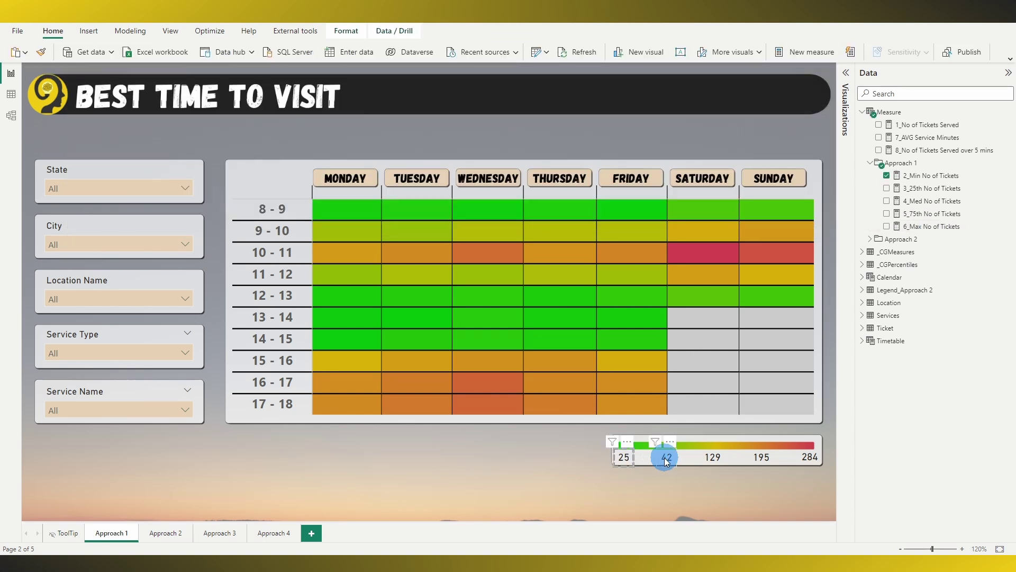
left_click(712, 456)
left_click(761, 457)
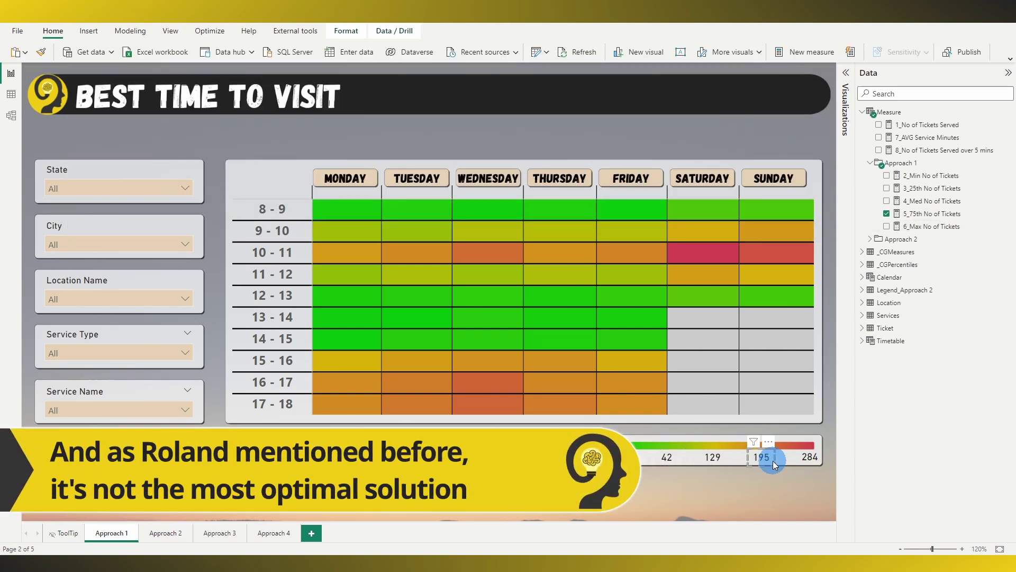
left_click(808, 456)
left_click(962, 457)
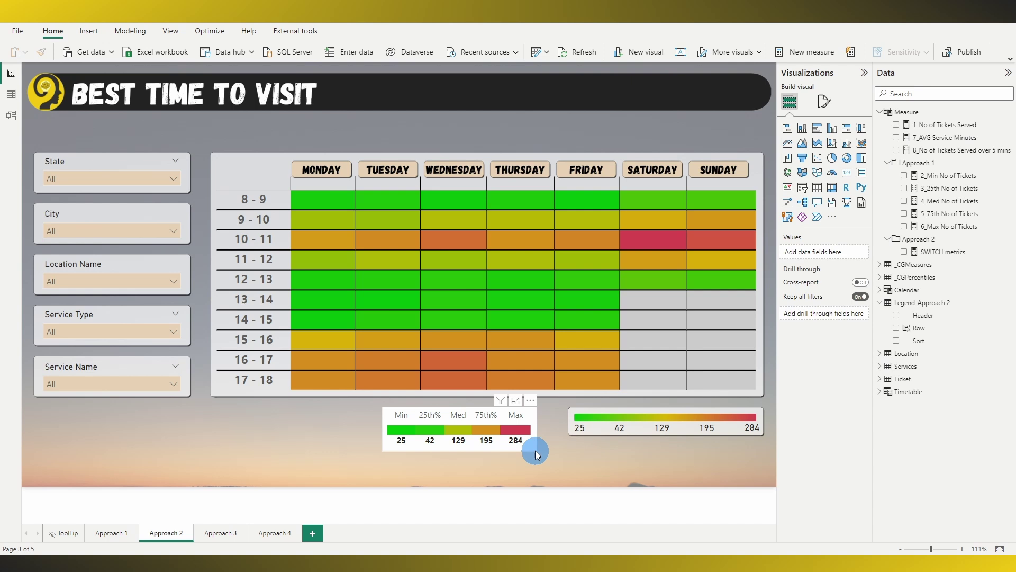
left_click(537, 454)
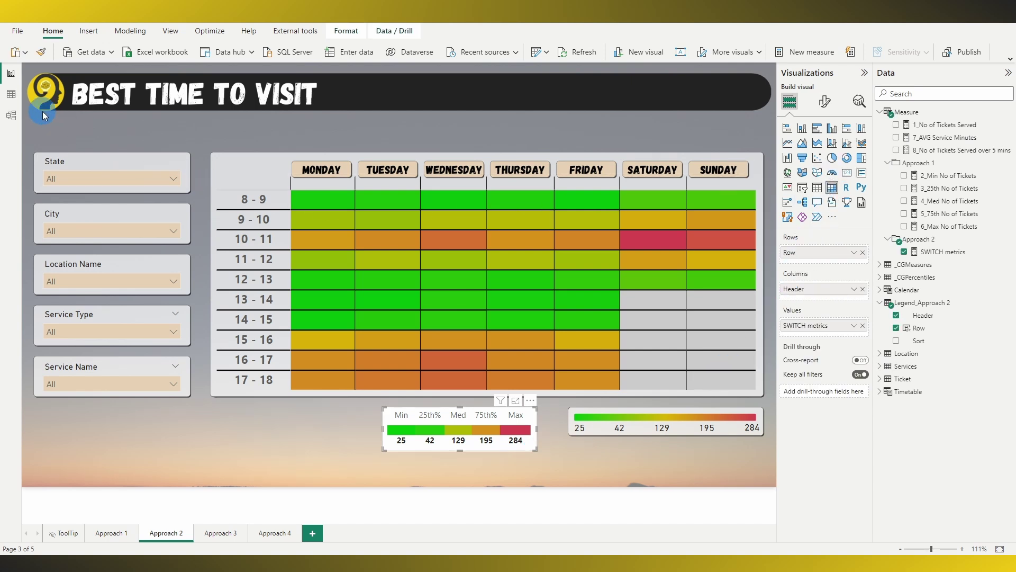
left_click(11, 96)
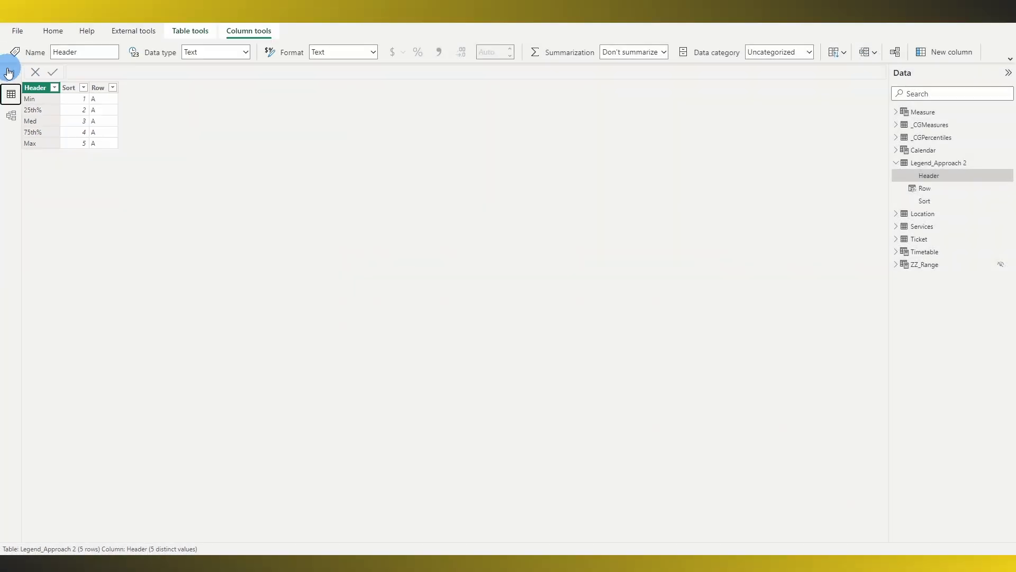
left_click(11, 73)
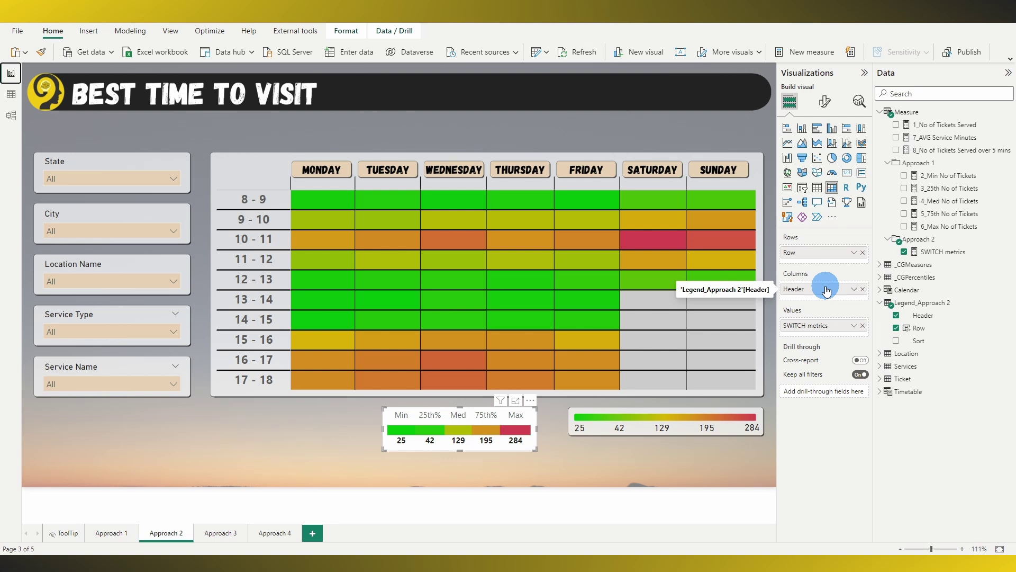
Step: Show the full SWITCH metrics formula, pointing out its Header reference and Min and 25th% lines
left_click(948, 252)
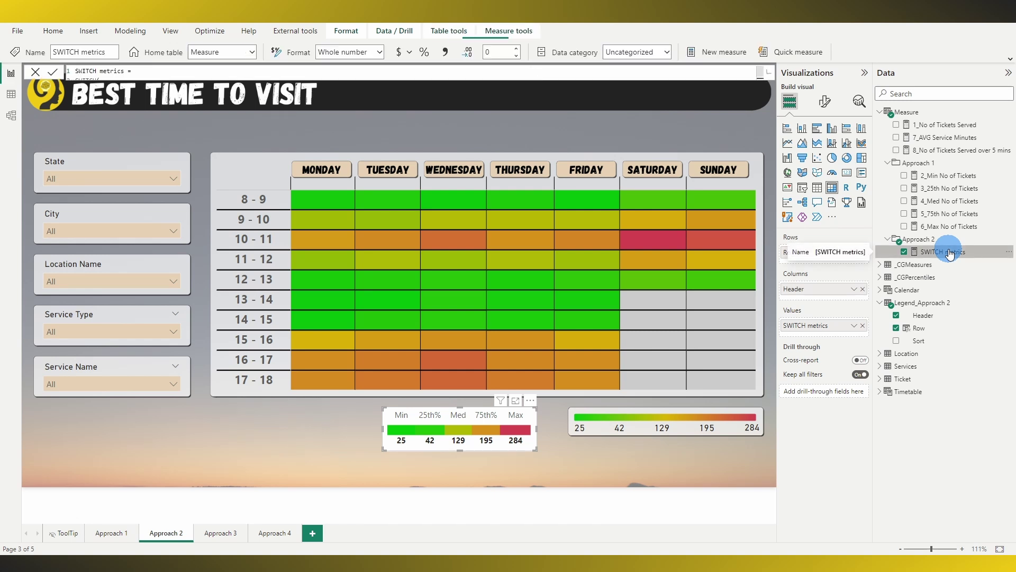
left_click(768, 73)
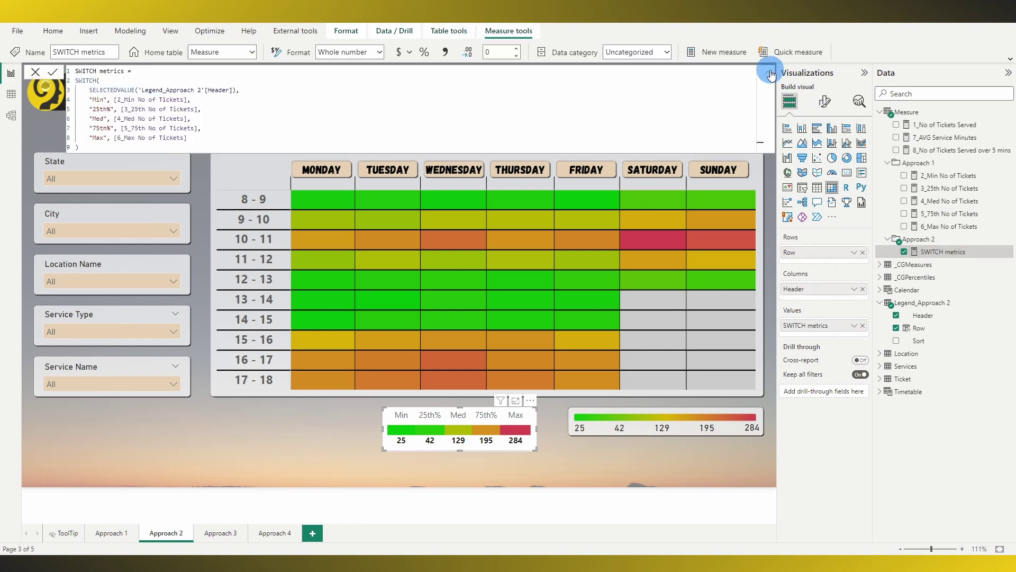
left_click(329, 96)
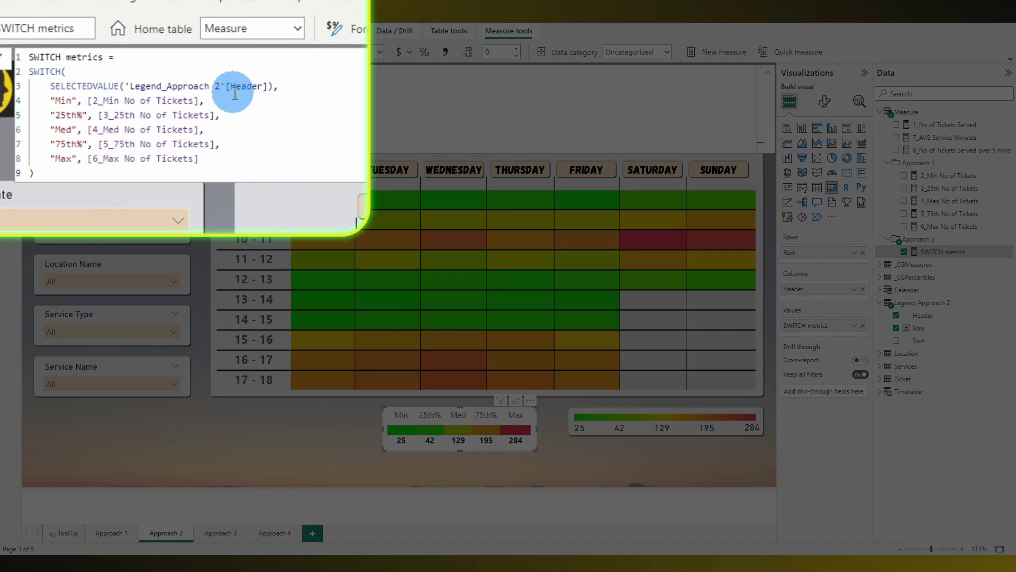
left_click_drag(235, 94, 33, 101)
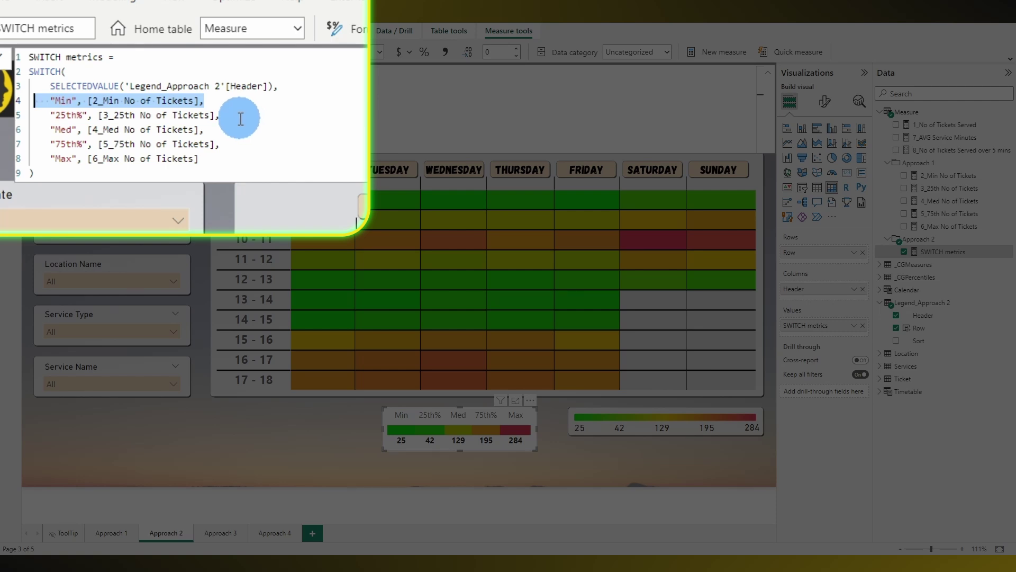
left_click_drag(240, 119, 35, 115)
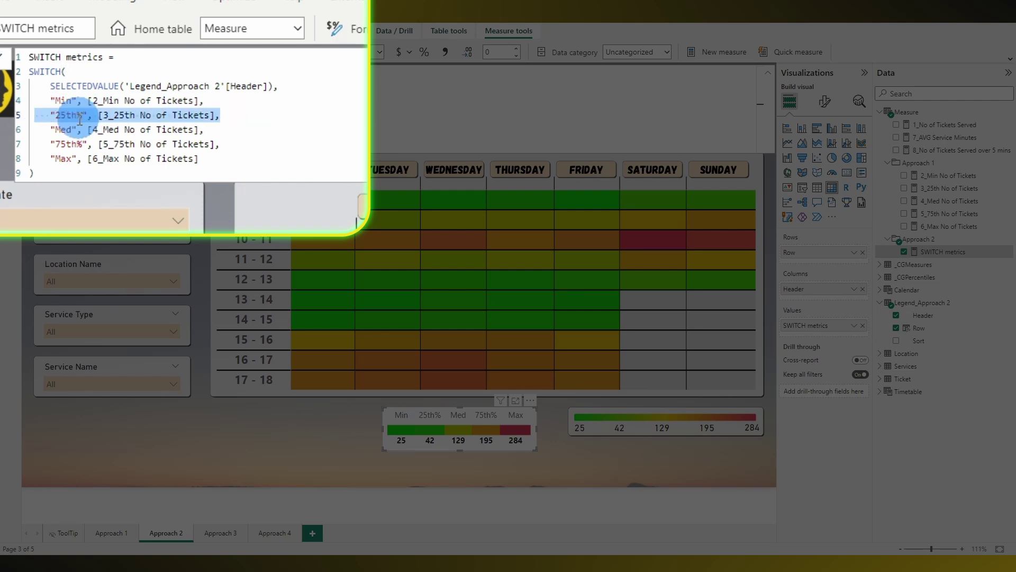
left_click(258, 135)
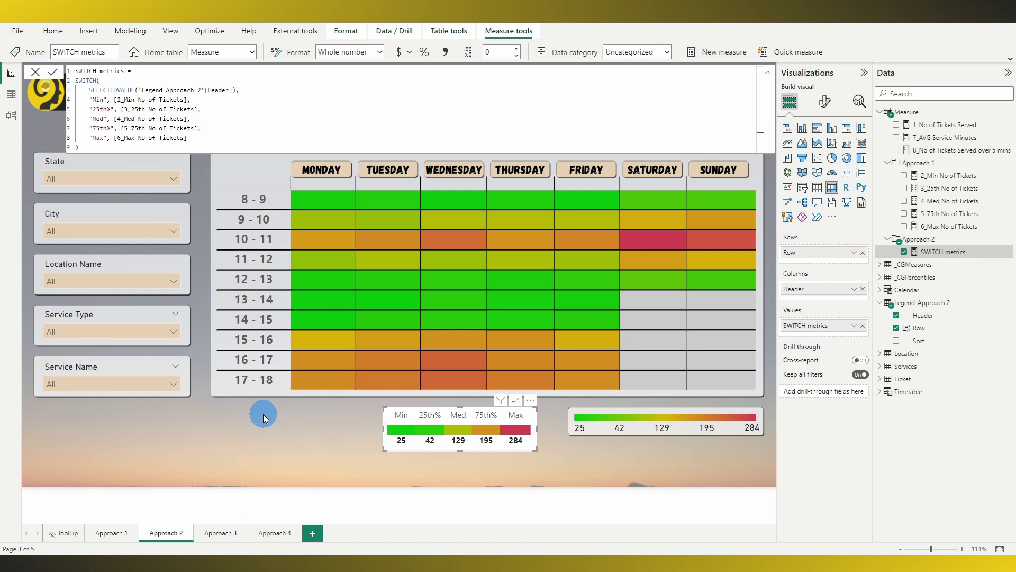
Step: Filter the Approach 2 report to Brisbane and the eCommerce service
left_click(162, 232)
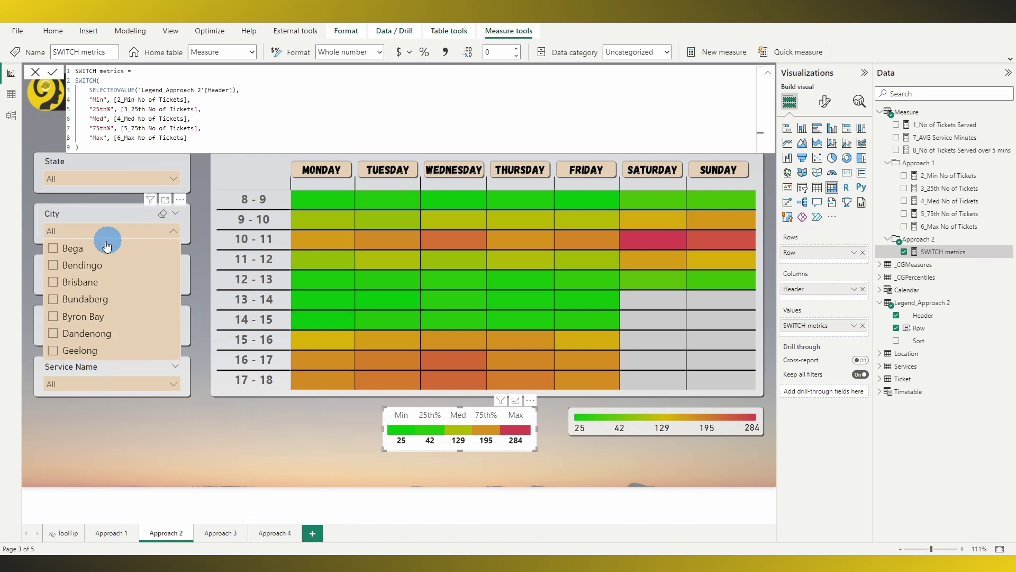
left_click(136, 383)
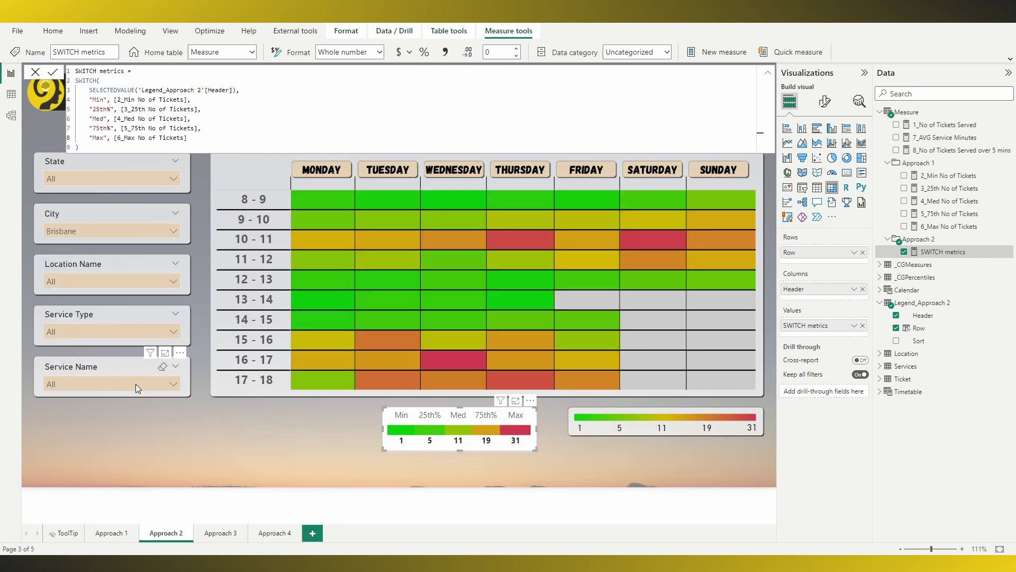
left_click(107, 358)
left_click(159, 413)
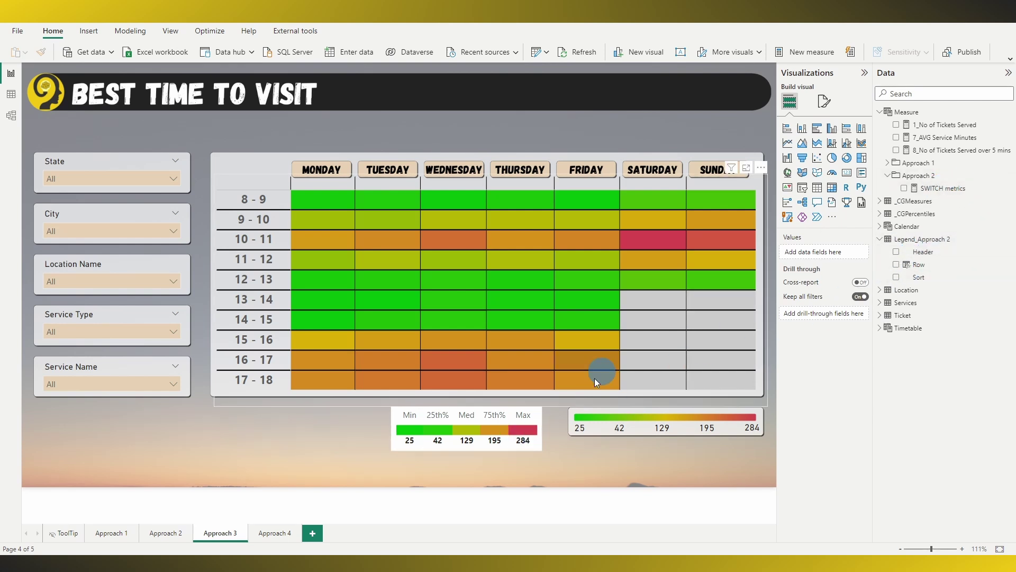
Step: Select the Approach 3 legend matrix to inspect the fields behind it
left_click(534, 437)
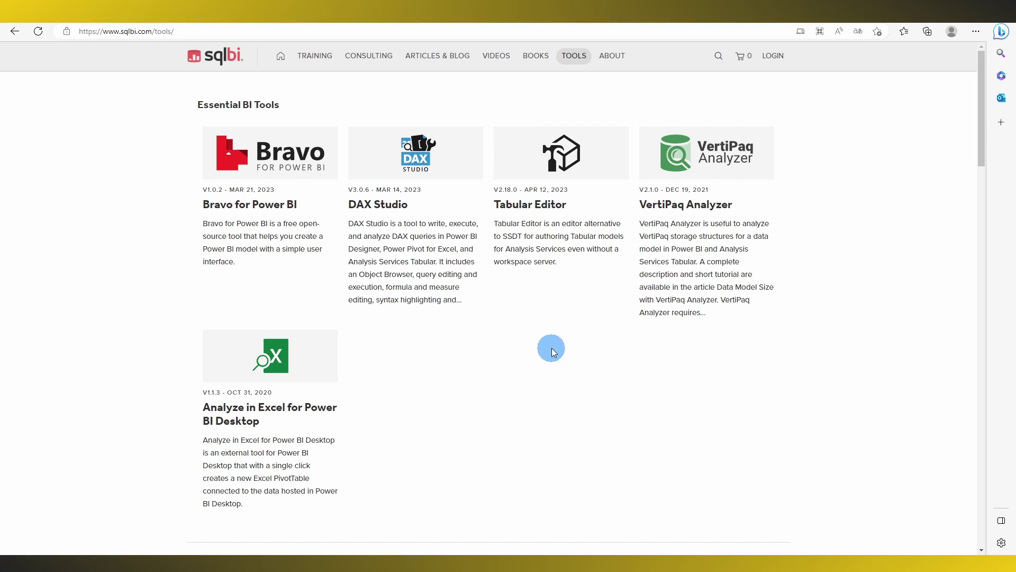
key("alt+Tab")
left_click(311, 36)
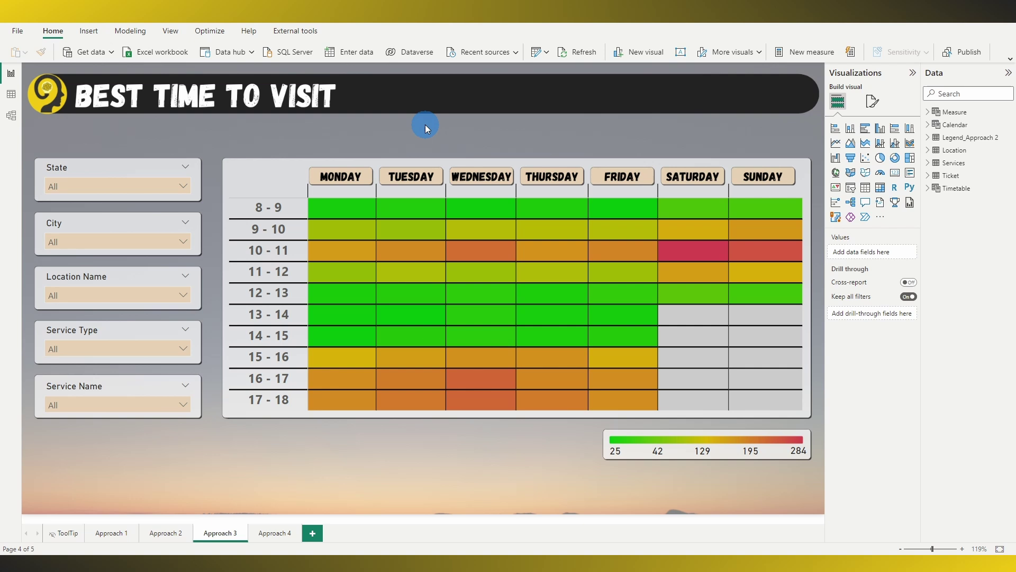
Step: Launch Tabular Editor and create a new calculation group named _CGPercentiles
left_click(310, 35)
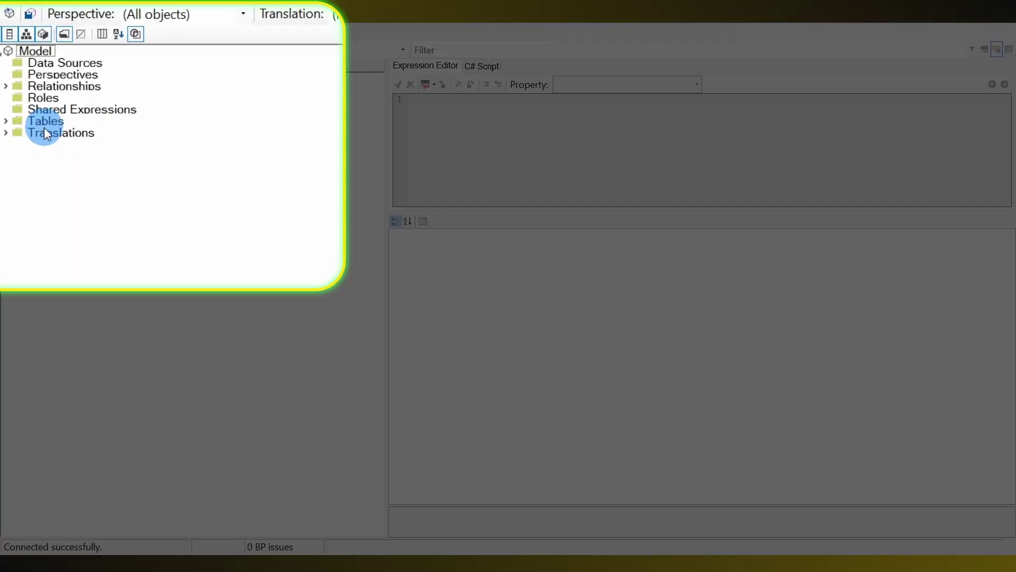
left_click(46, 122)
right_click(46, 124)
mouse_move(174, 141)
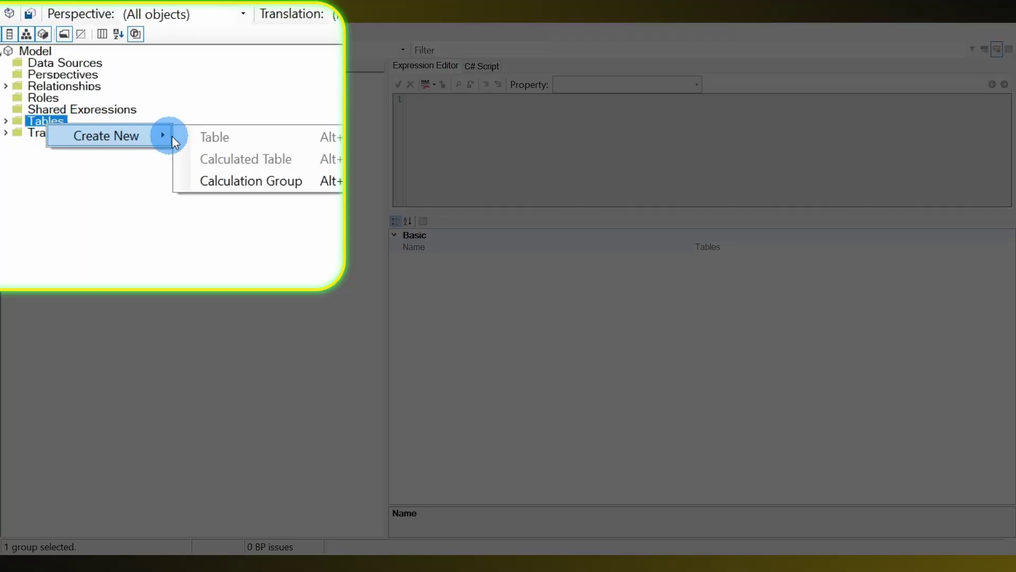
left_click(246, 181)
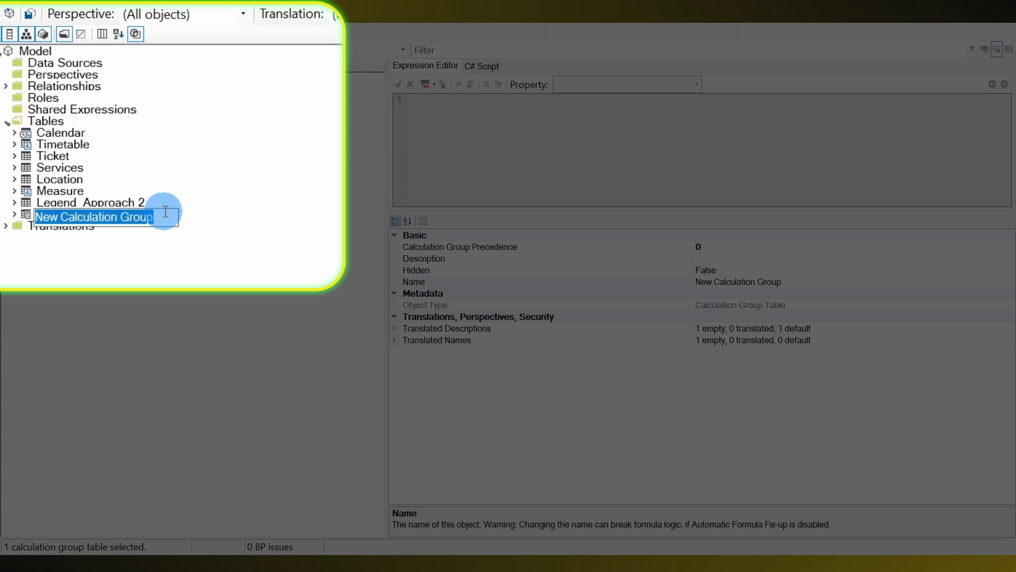
type("_CGPe")
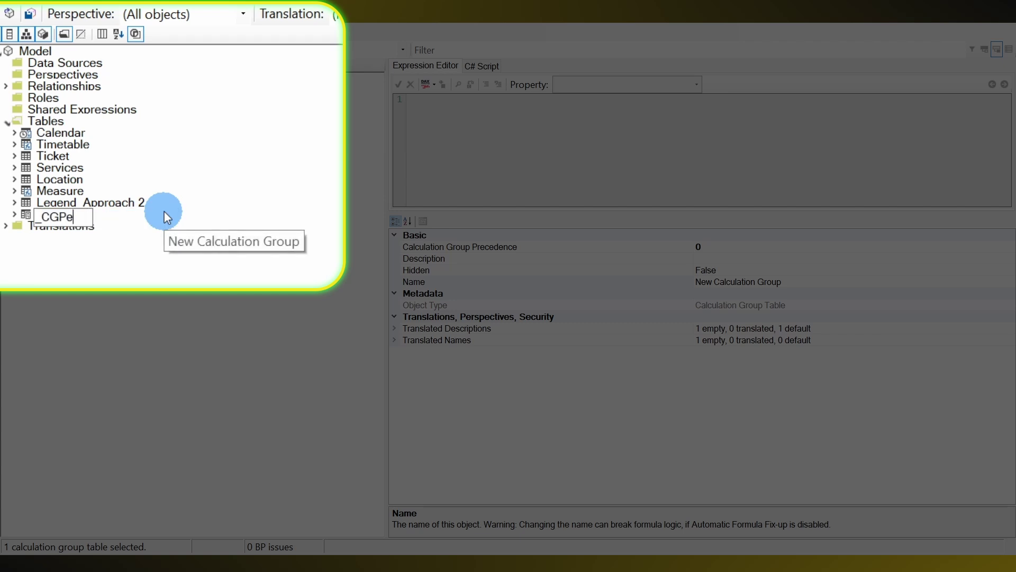
type("rcentile")
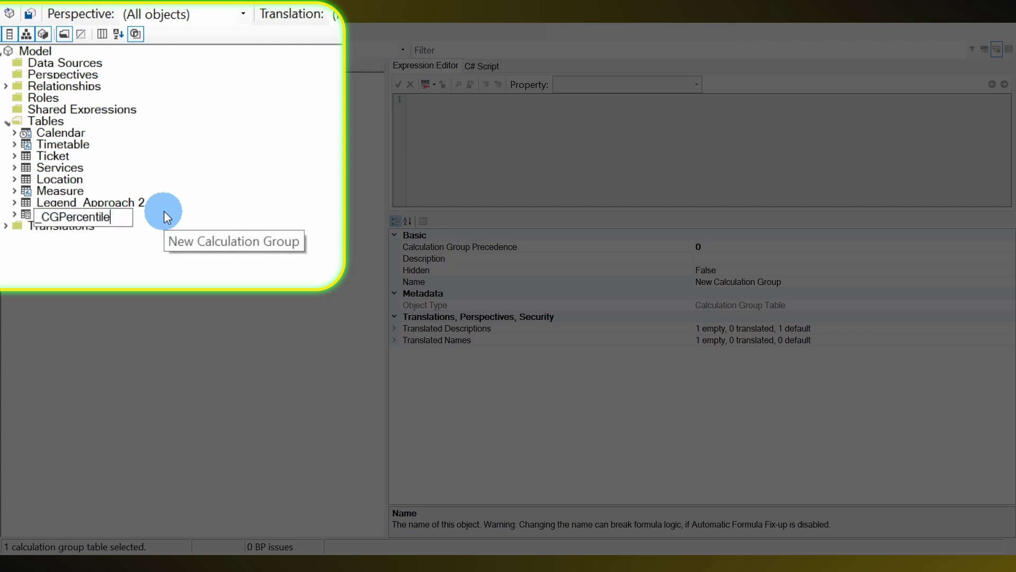
type("s")
key("Return")
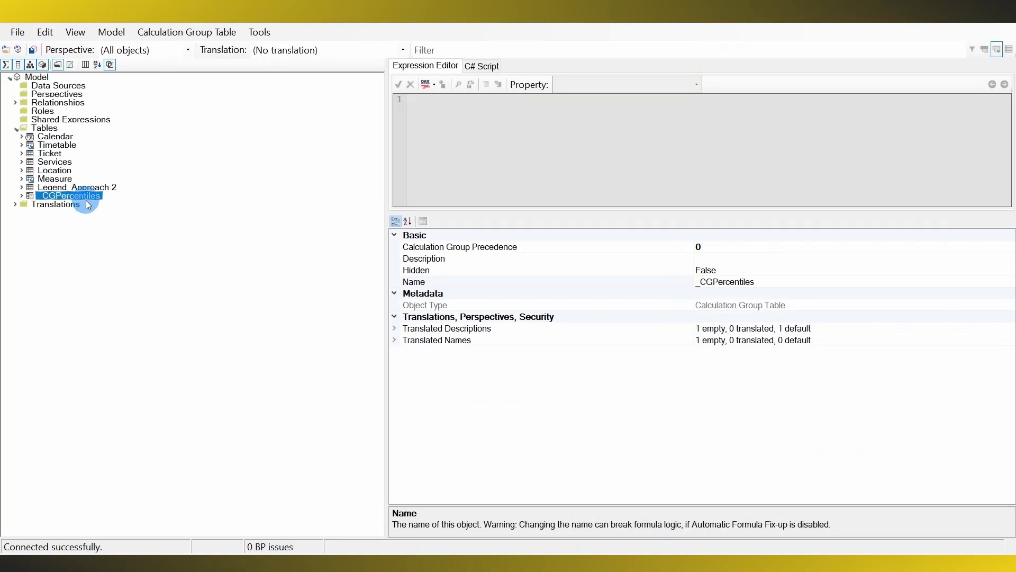
Step: Add a calculation item named Min to the _CGPercentiles group
right_click(87, 198)
mouse_move(163, 206)
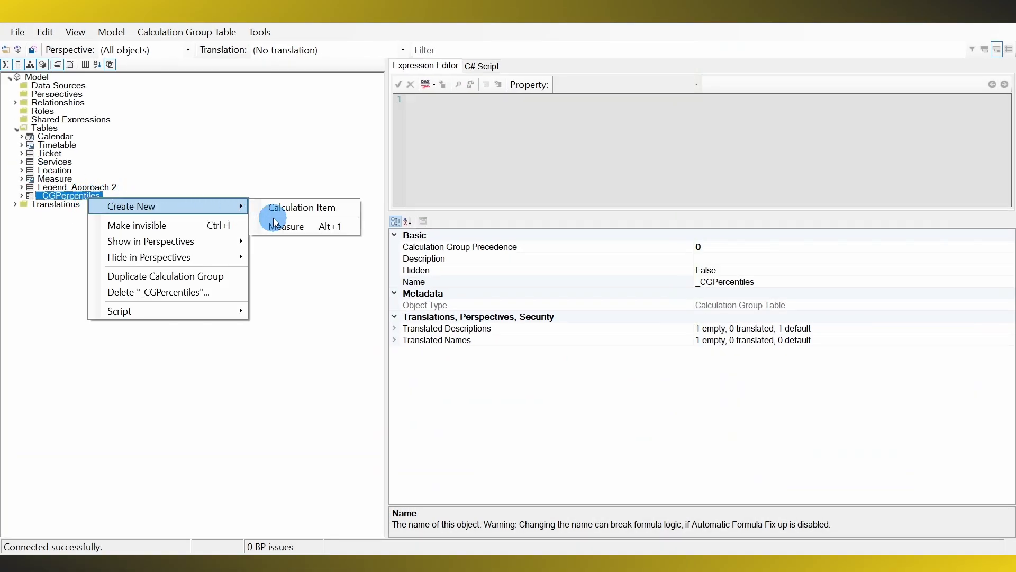
left_click(286, 212)
type("Mi")
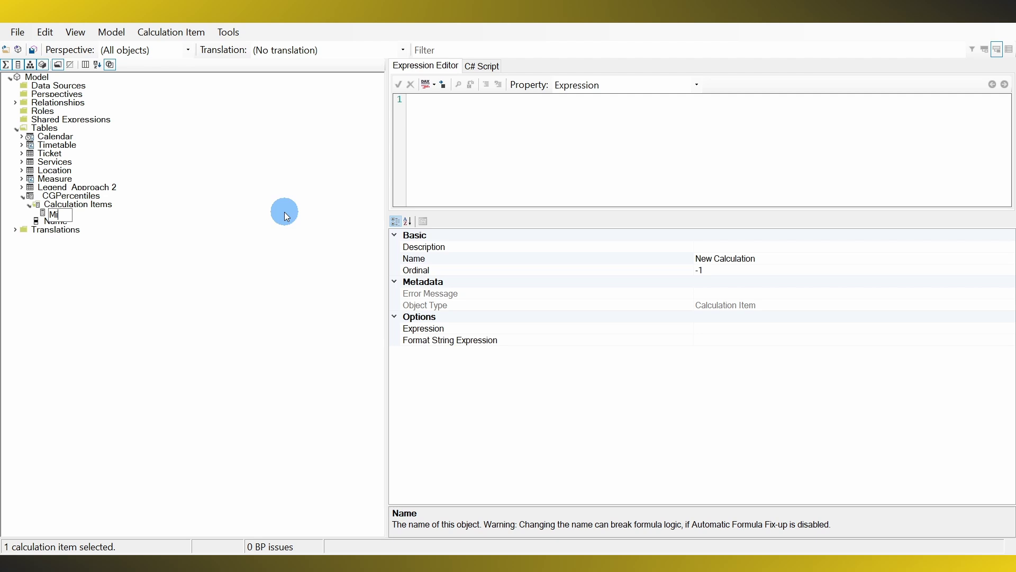
type("n")
key("Return")
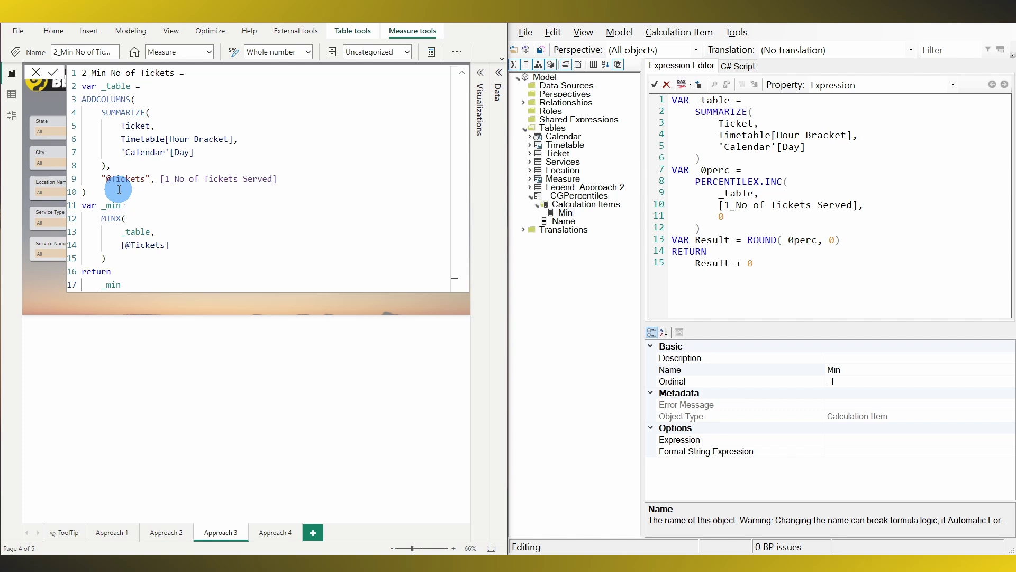
Step: Compare the 2_Min measure's ADDCOLUMNS and MINX logic with the Min item's PERCENTILEX.INC expression
left_click_drag(87, 191, 105, 166)
left_click(144, 102)
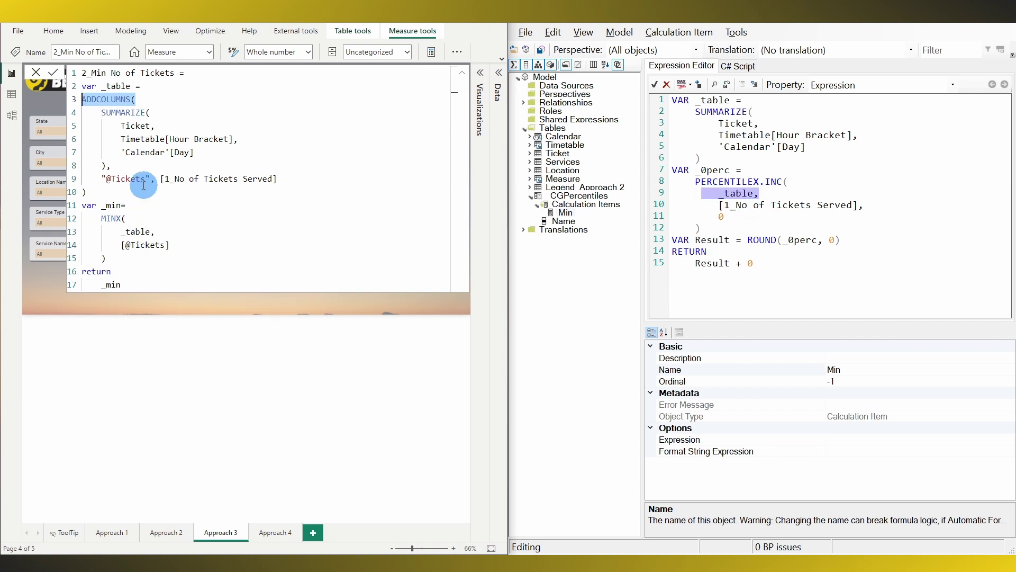
left_click_drag(101, 179, 136, 182)
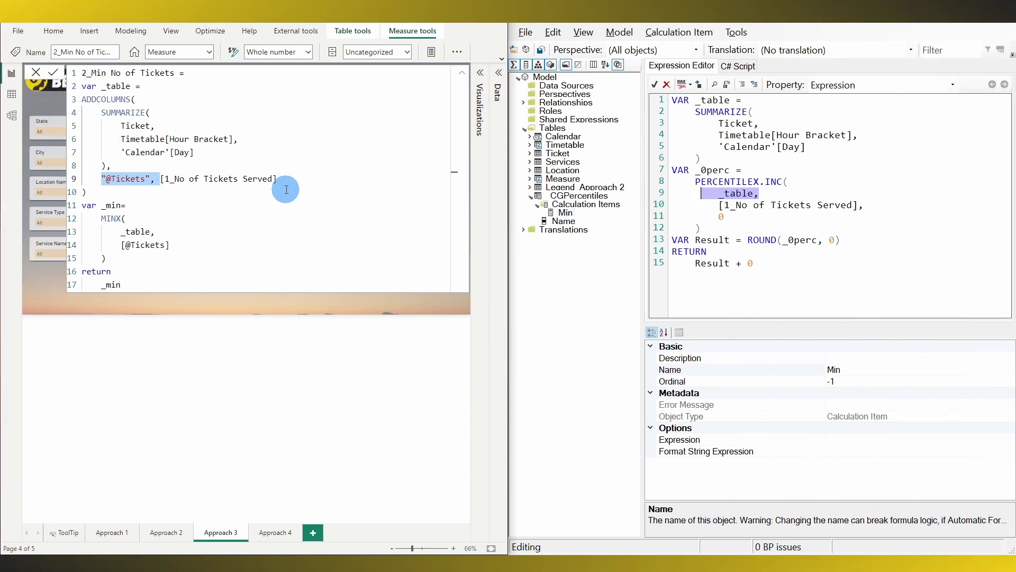
left_click_drag(126, 218, 105, 222)
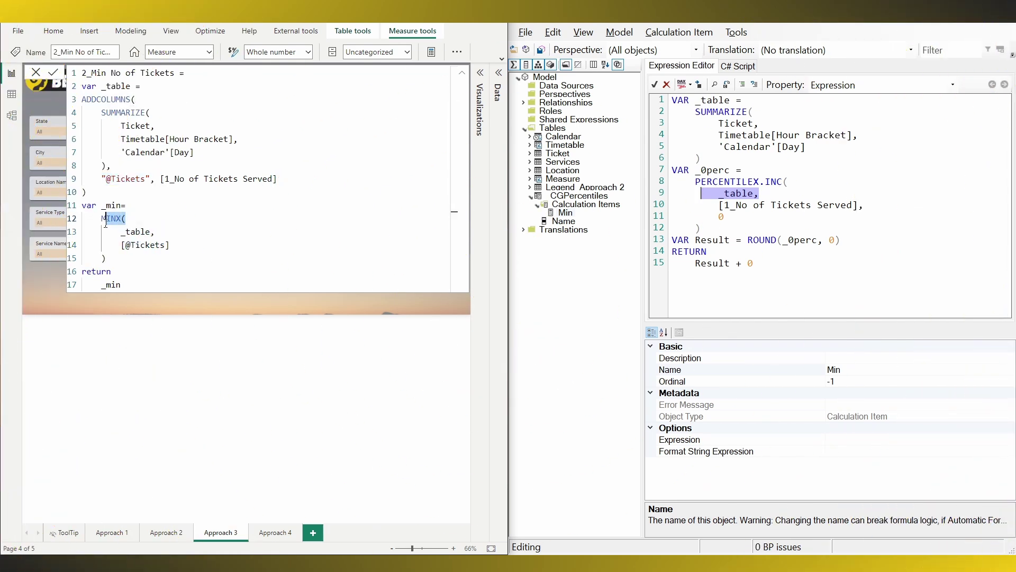
left_click_drag(788, 181, 695, 182)
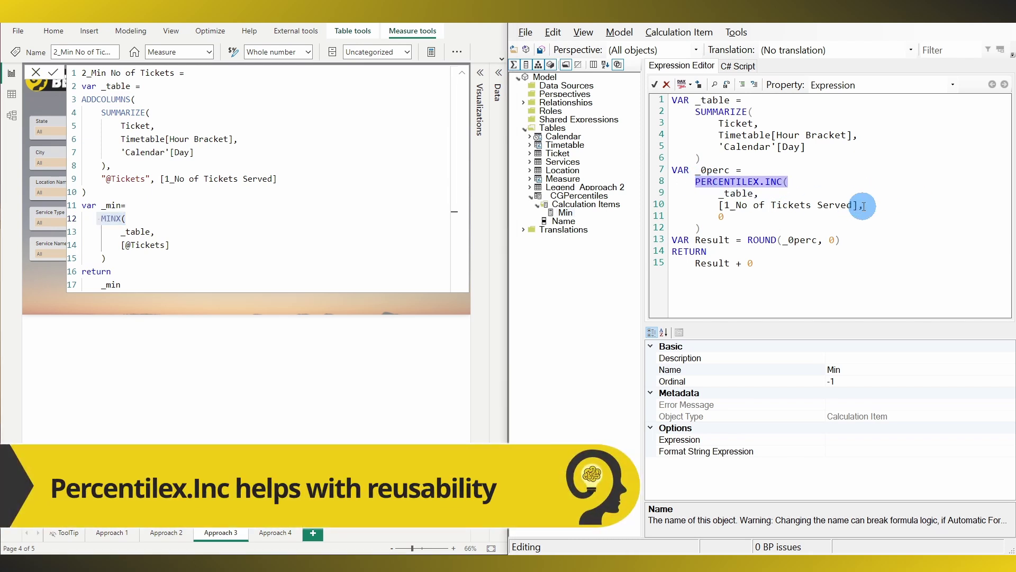
left_click_drag(863, 206, 811, 207)
left_click_drag(725, 206, 718, 206)
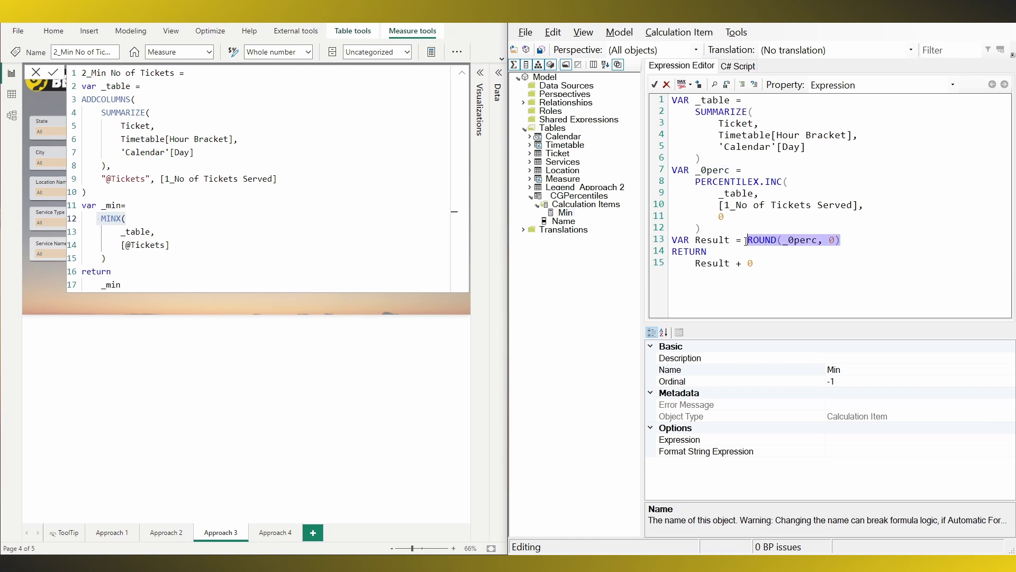
left_click(856, 241)
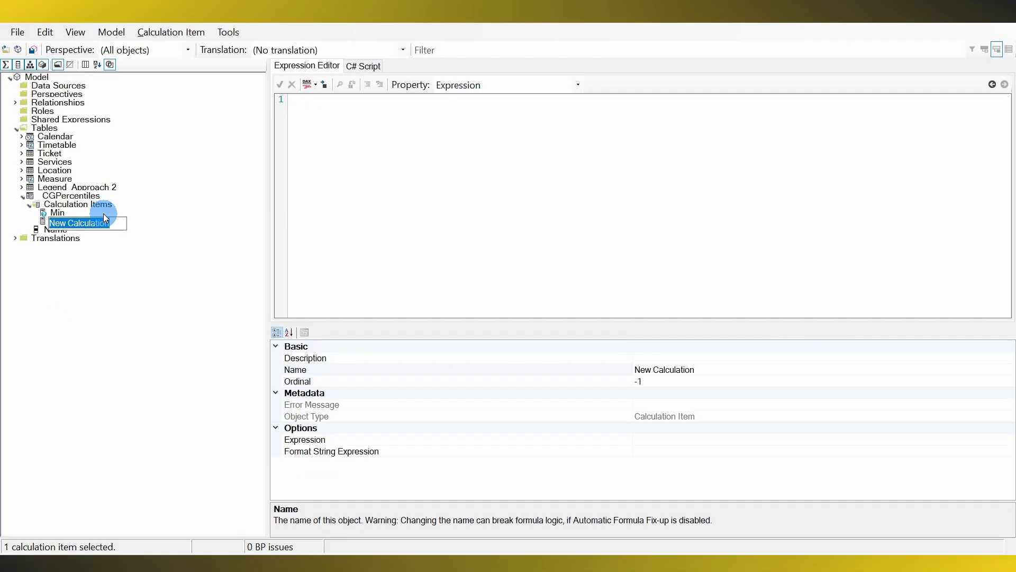
Step: Name the new item 25th%, paste its percentile expression, and add Med with pasted code
type("25th%")
key("Return")
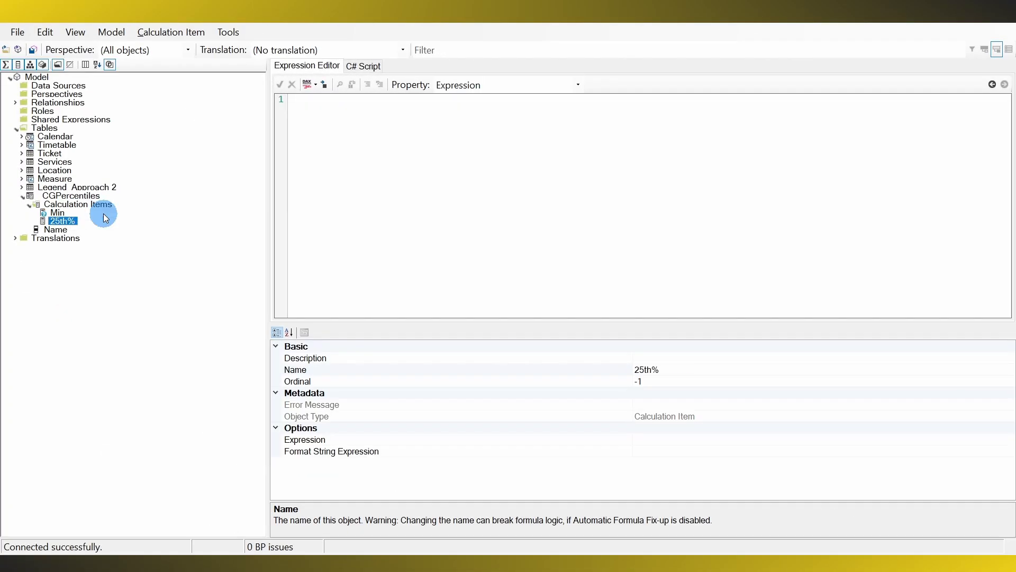
type("VAR _table =     SUMMARIZE(         Ticket,         Timetable[Hour Bracket],         'Calendar'[Day]     ) VAR _25perc =     PERCENTILEX.INC(         _table,         [_No of tickets Served],         0.25     ) VAR Result = ROUND(_25perc, 0) RETURN     Result + 0")
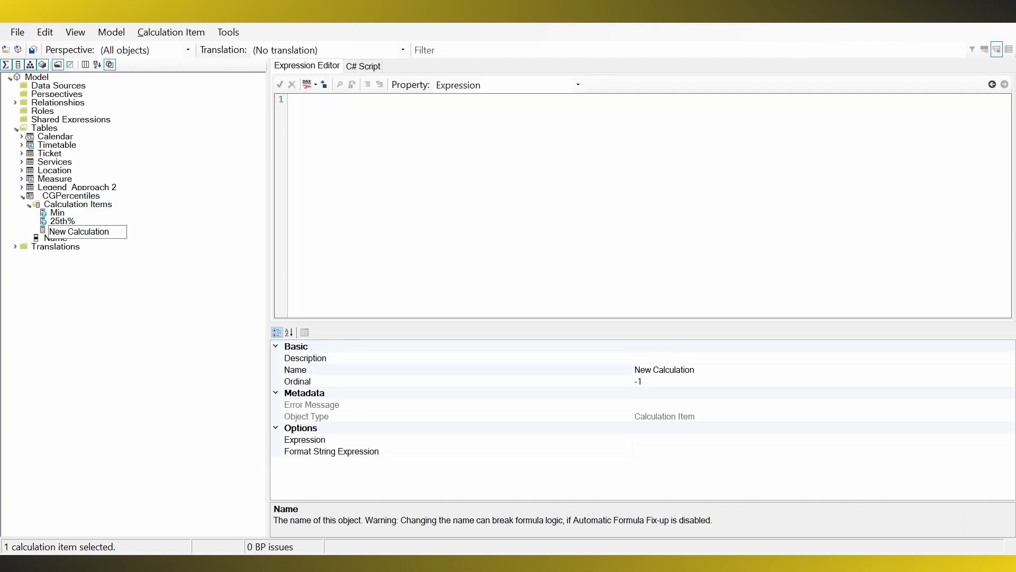
type("Med")
key("Return")
left_click(320, 160)
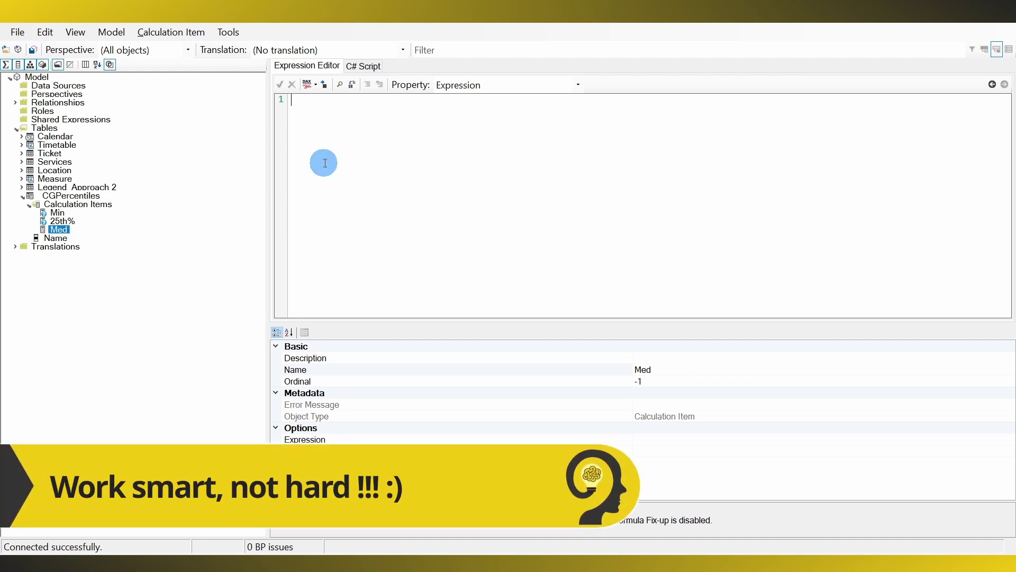
type("VAR _table =     SUMMARIZE(         Ticket,         Timetable[Hour Bracket],         'Calendar'[Day]     ) VAR _50perc =     PERCENTILEX.INC(         _table,         [1_No of Tickets Served],         0.5     ) VAR Result = ROUND(_50perc, 0) RETURN     Result + 0")
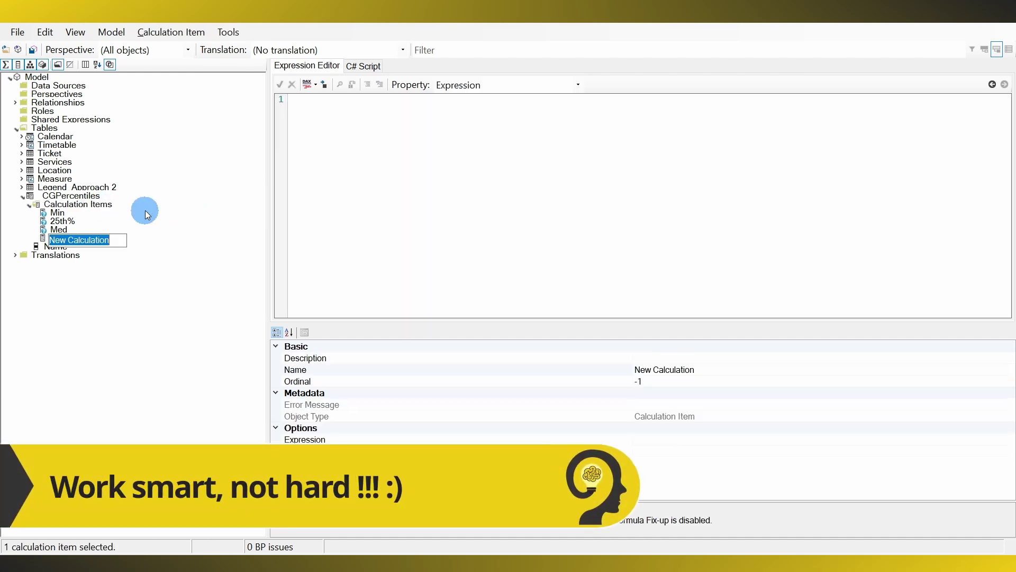
Step: Add 75th% and Max items with pasted percentile expressions, then save the model
type("75th%")
key("Return")
left_click(397, 214)
type("VAR _table =     SUMMARIZE(         Ticket,         Timetable[Hour Bracket],         'Calendar'[Day]     ) VAR _75pers =     PERCENTILEX.INC(         _table,         [1_No of Tickets Served],         0.75     ) VAR Result = ROUND(_75pers, 0) RETURN     Result + 0")
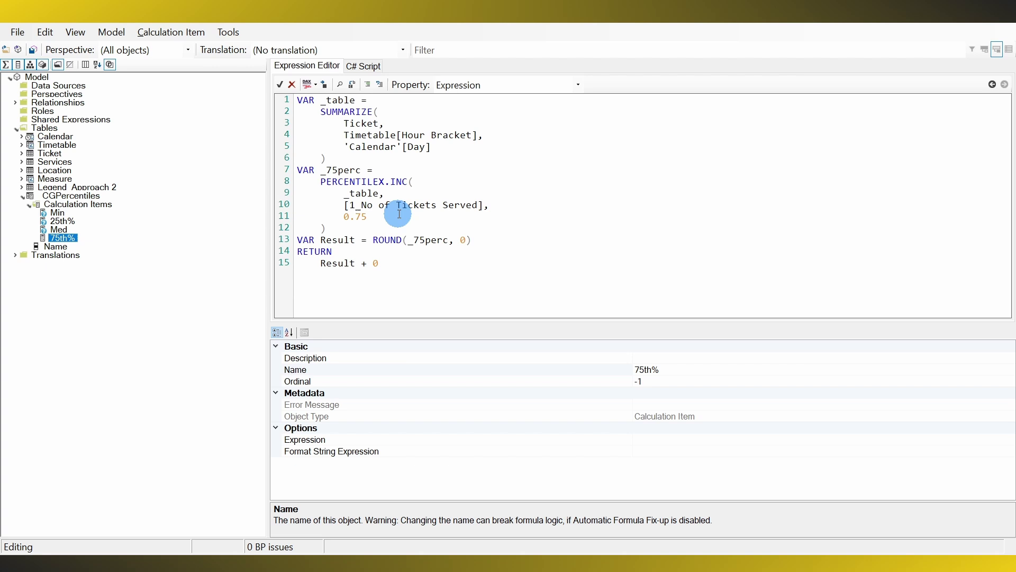
left_click(108, 203)
type("Ma")
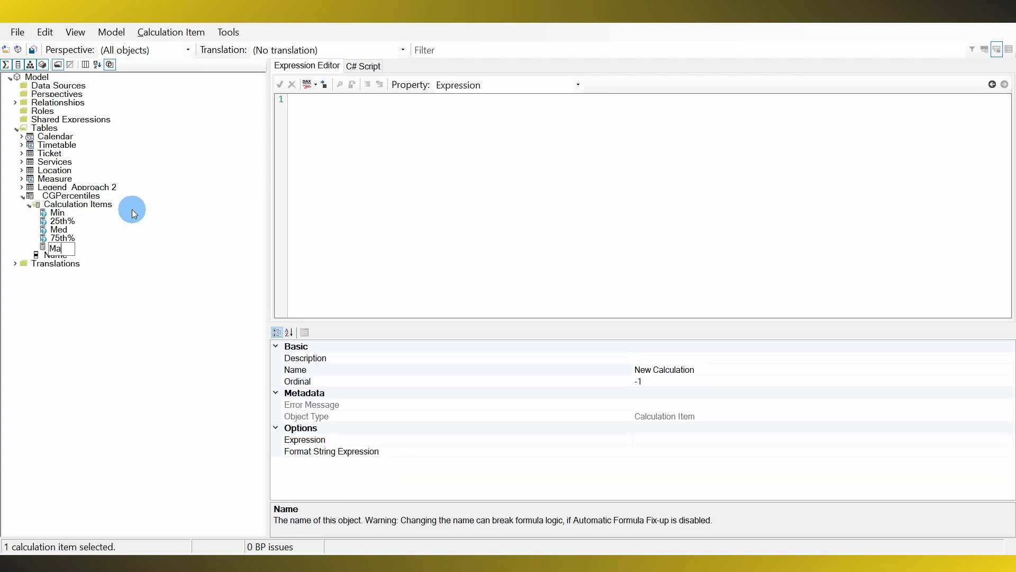
type("x")
key("Return")
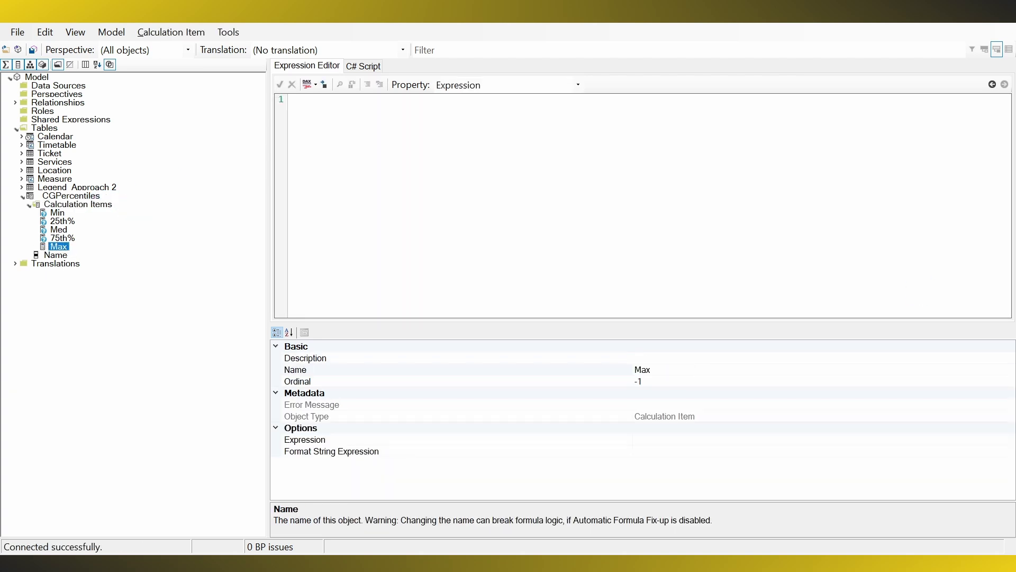
left_click(527, 217)
type("VAR _table =     SUMMARIZE(         Ticket,         Timetable[Hour Bracket],         'Calendar'[Day]     ) VAR _100perc =     PERCENTILEX.INC(         _table,         [1_No of Tickets Served],         1     ) VAR Result = ROUND(_100perc, 0) RETURN     Result + 0")
left_click(33, 50)
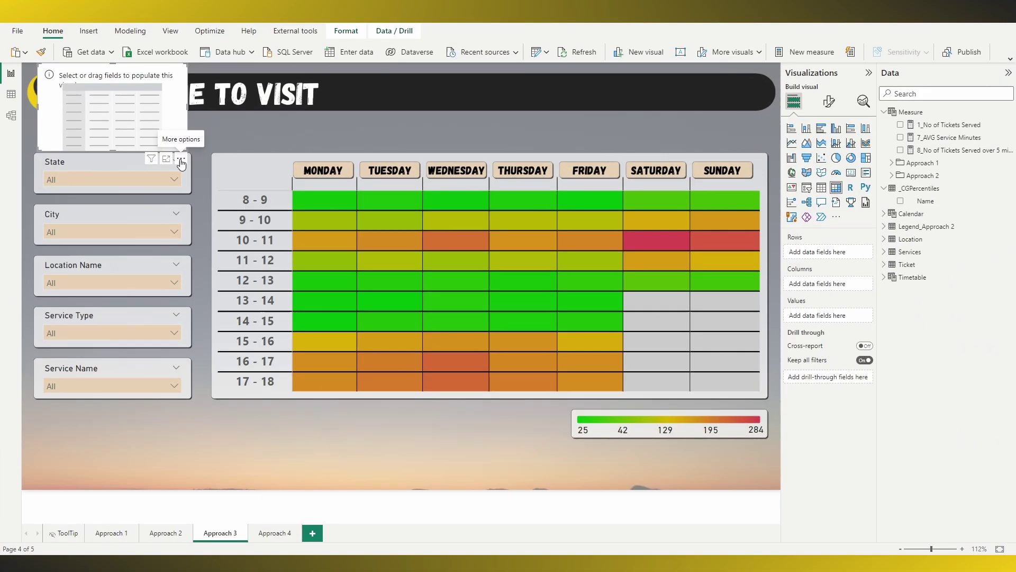
Step: Add a table below the heatmap with _CGPercentiles Name as columns, then widen it slightly
left_click_drag(177, 159, 524, 487)
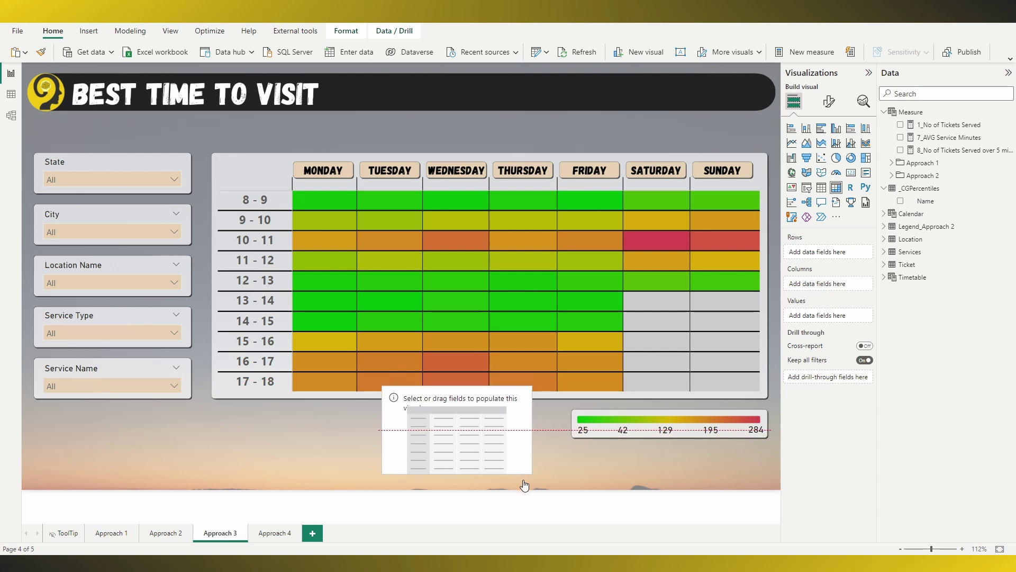
left_click(900, 204)
left_click_drag(812, 252, 817, 289)
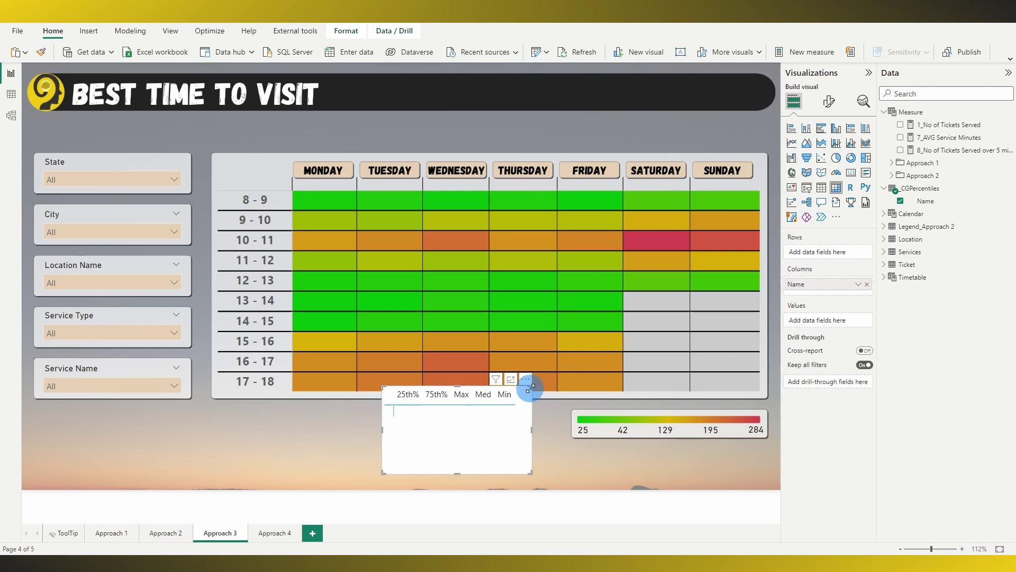
left_click_drag(530, 387, 536, 415)
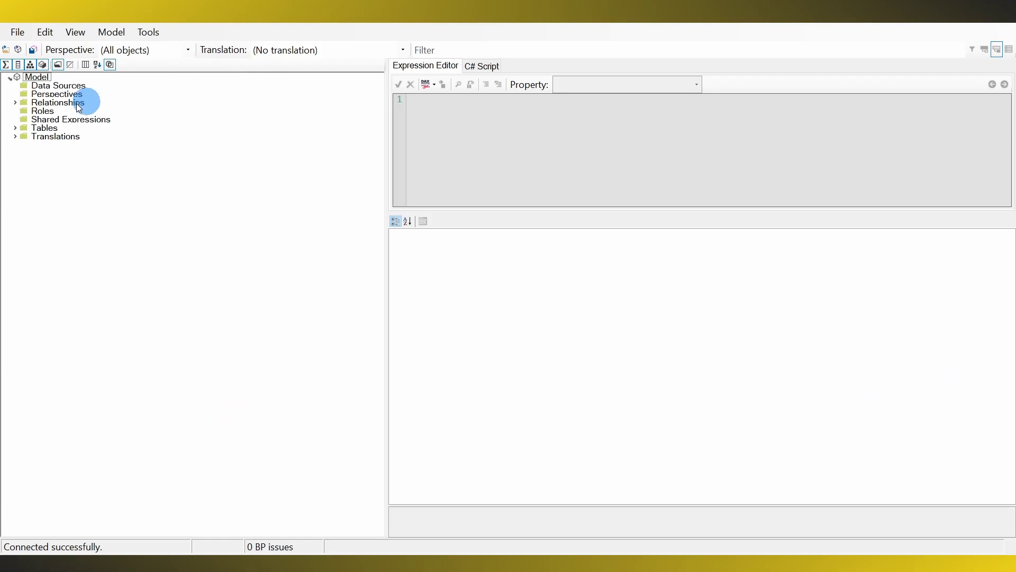
Step: Check the ordinal positions of the Max, 75th%, Med and 25th% items in _CGPercentiles
left_click(17, 128)
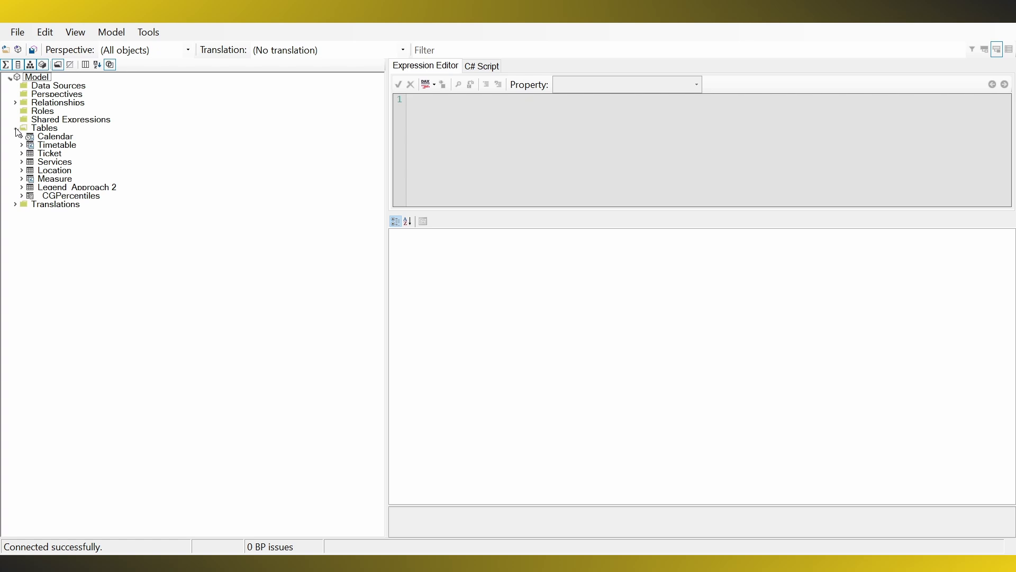
left_click(23, 195)
left_click(58, 247)
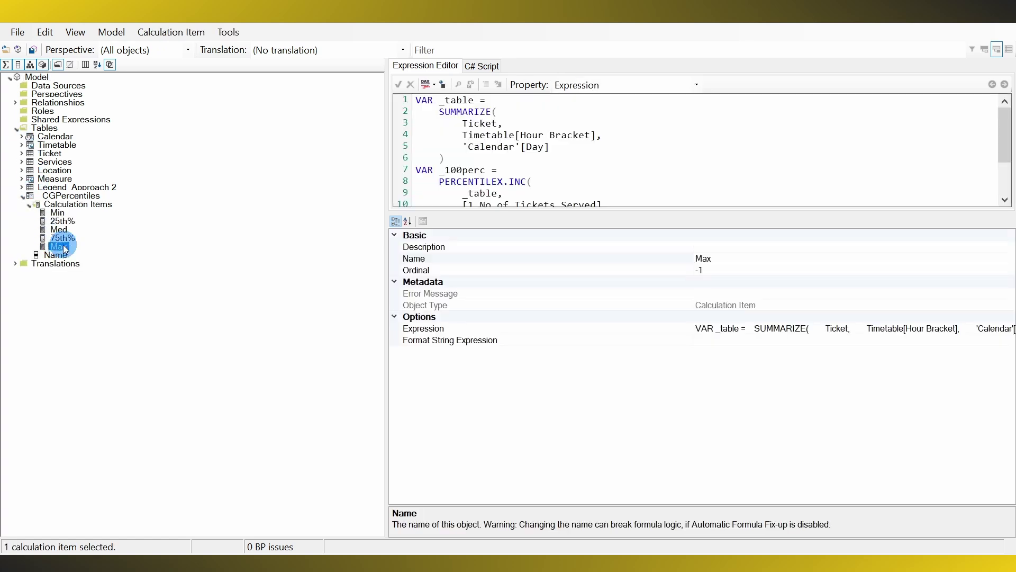
left_click(727, 271)
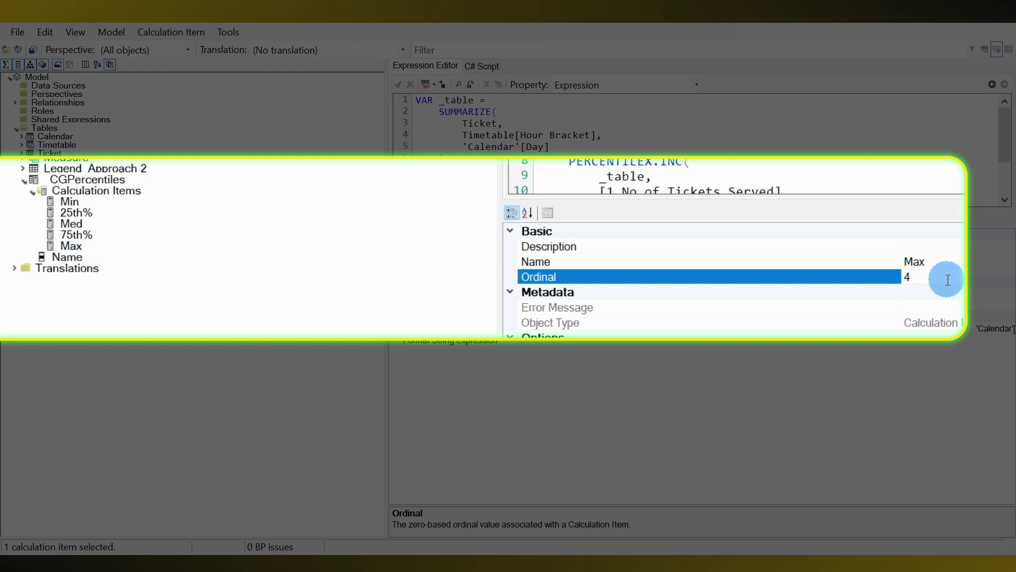
left_click(77, 235)
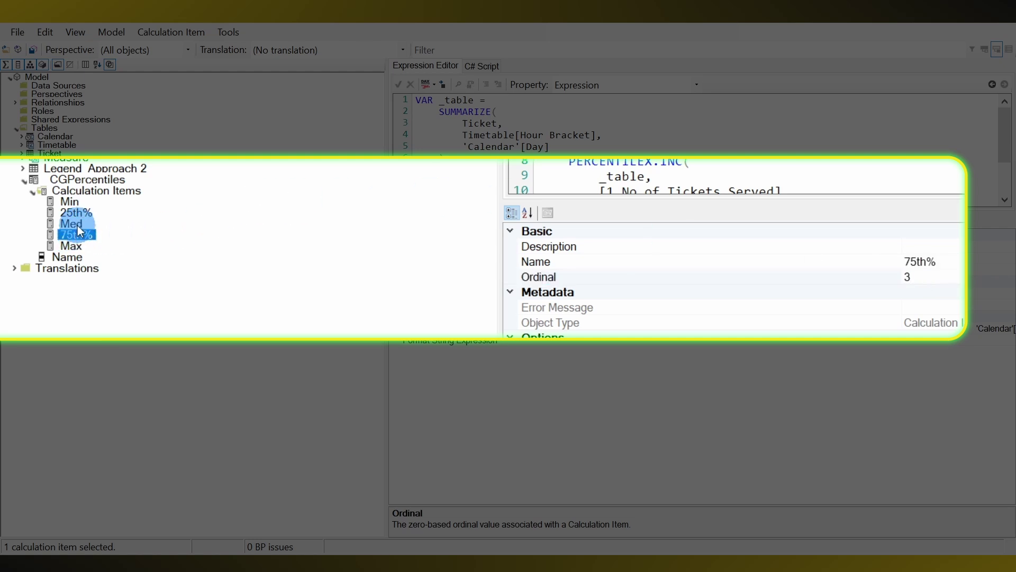
left_click(59, 229)
left_click(67, 222)
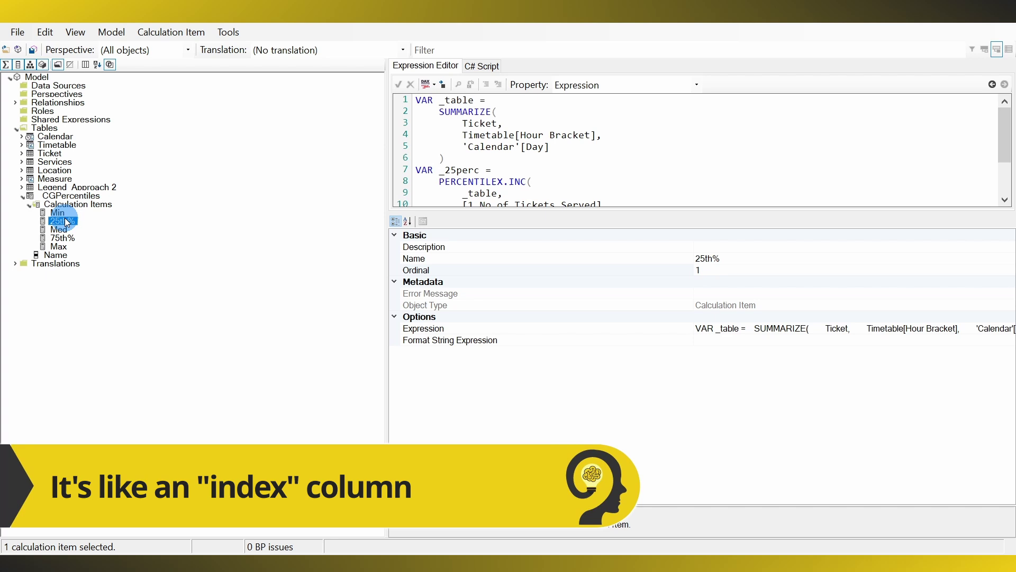
Step: Save the calculation group changes to the model and refresh the Power BI report
left_click(57, 212)
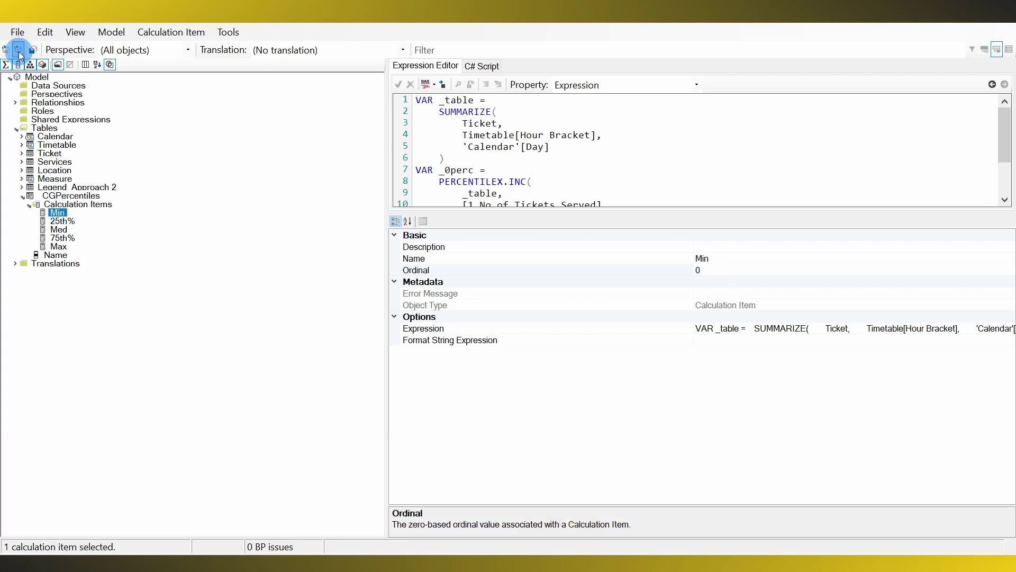
left_click(32, 49)
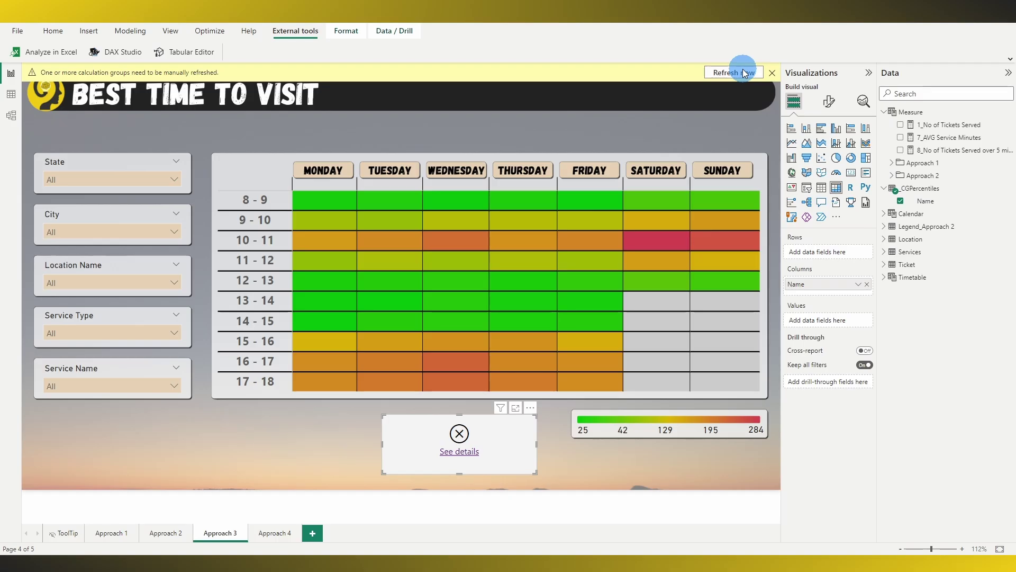
left_click(742, 72)
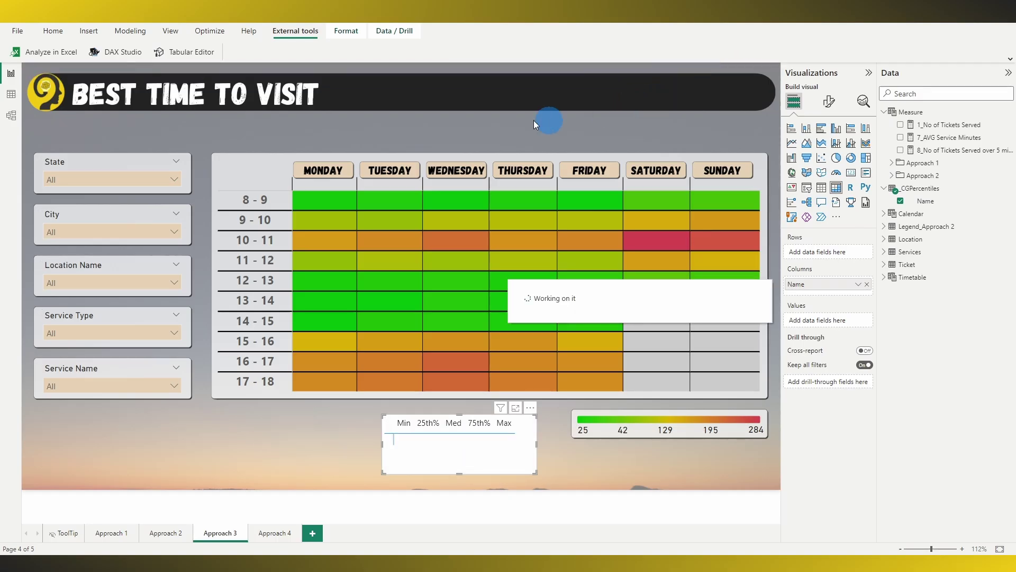
Step: Add 1_No of Tickets Served to the legend matrix values, showing 25, 42, 129, 195 and 284
left_click(463, 462)
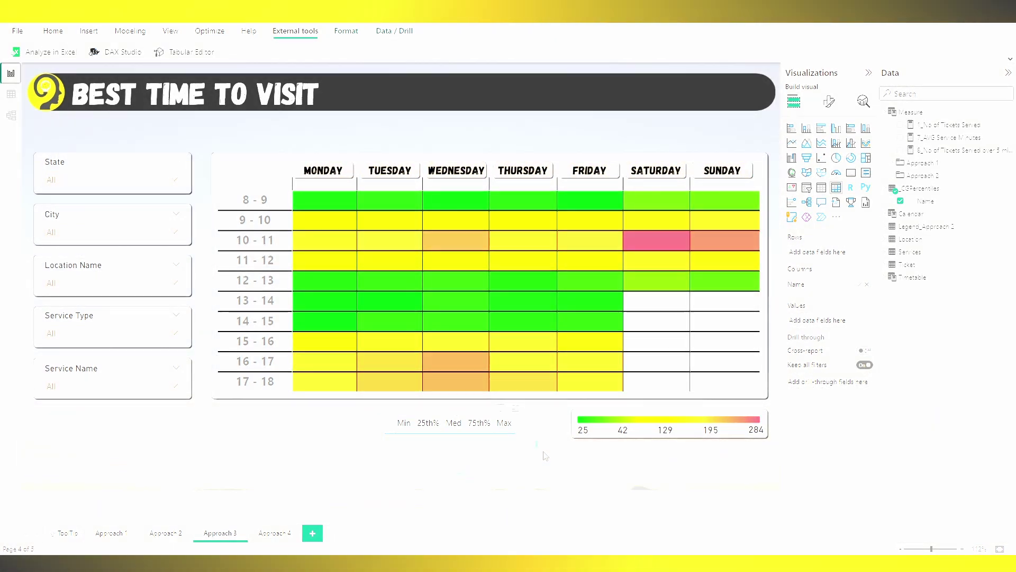
left_click(544, 453)
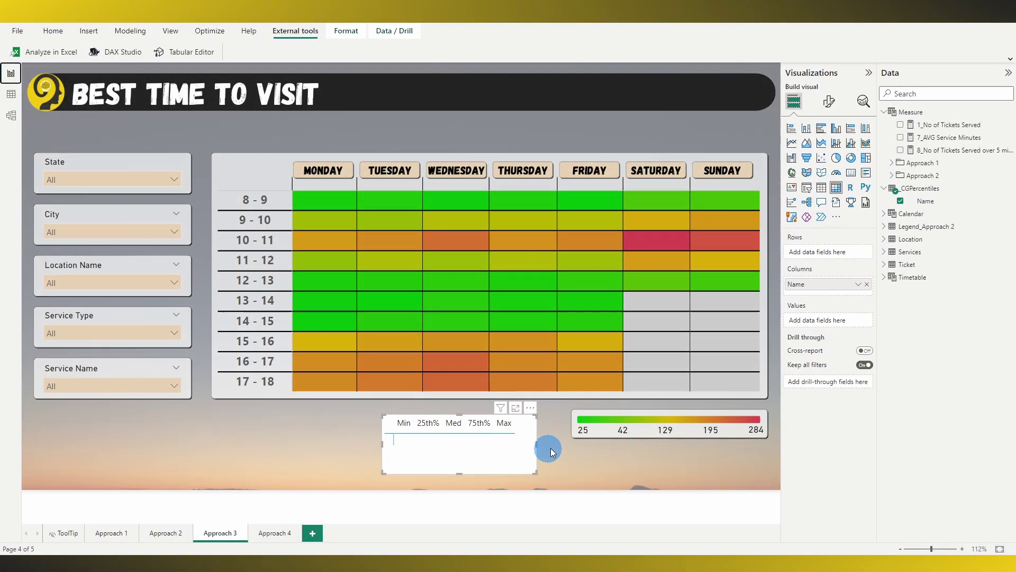
left_click(901, 125)
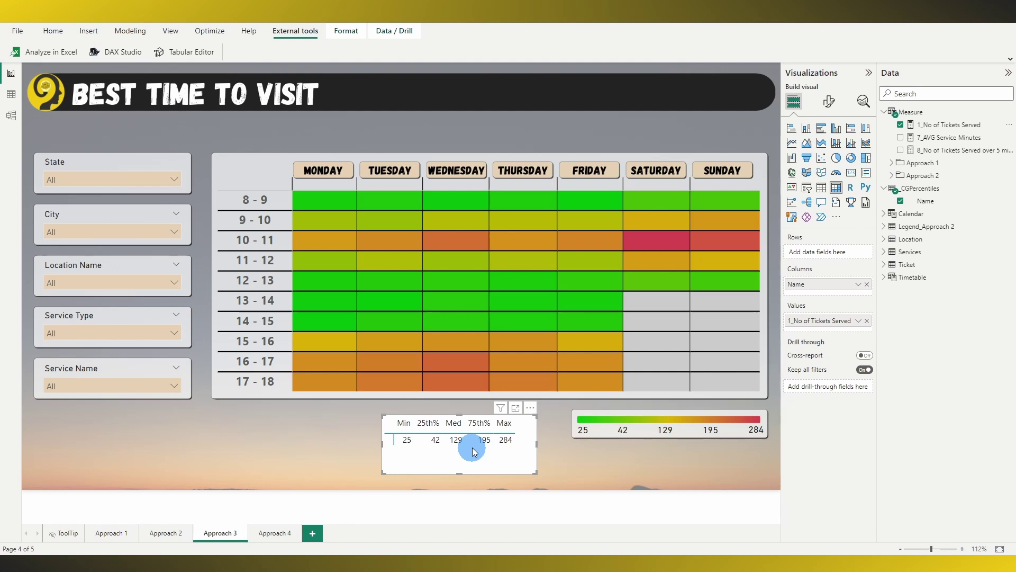
Step: Set the legend's style preset to None and make its grid borders white
left_click(829, 103)
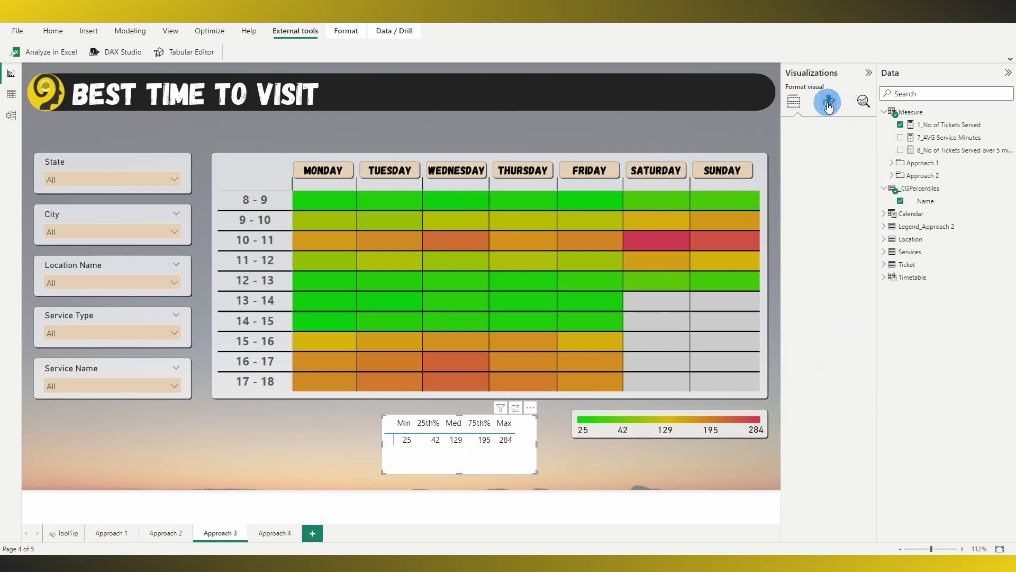
left_click(798, 172)
left_click(817, 200)
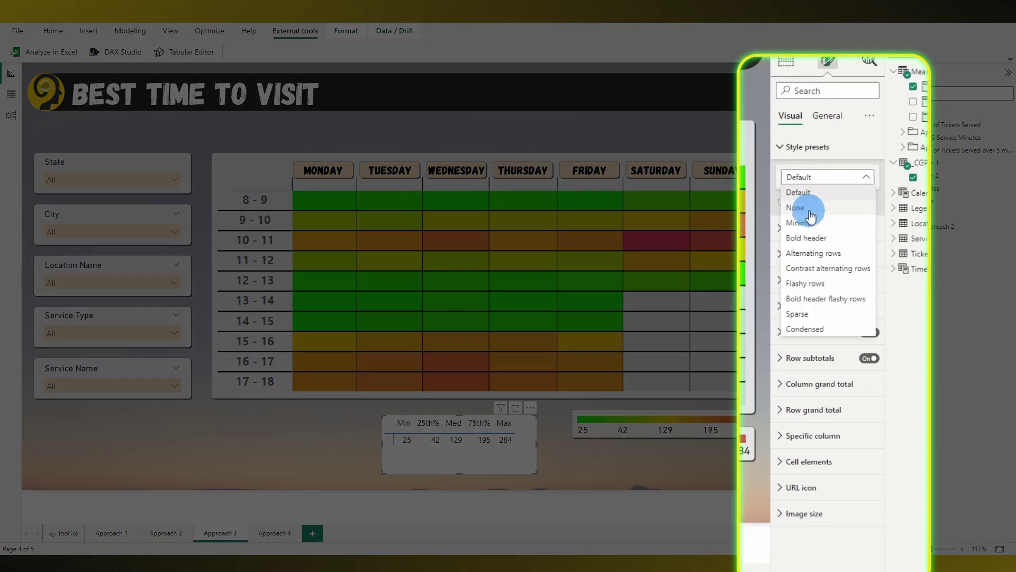
left_click(810, 210)
left_click(785, 233)
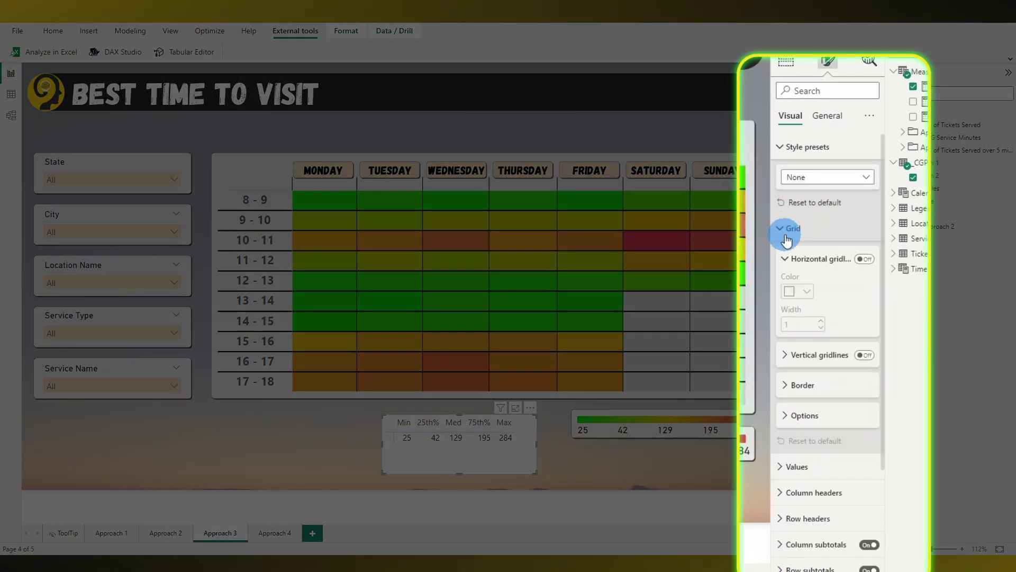
left_click(789, 383)
left_click(804, 521)
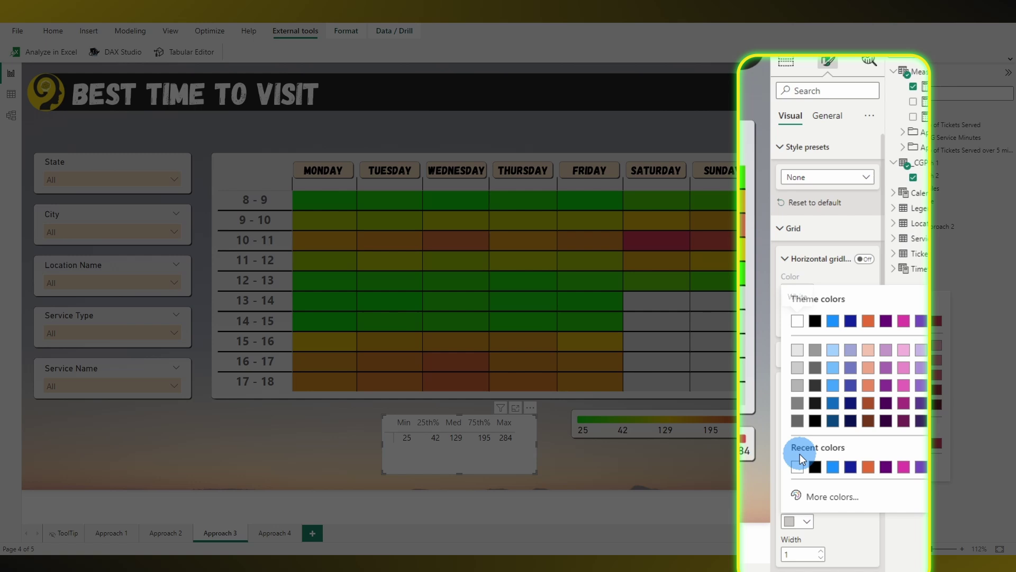
left_click(798, 466)
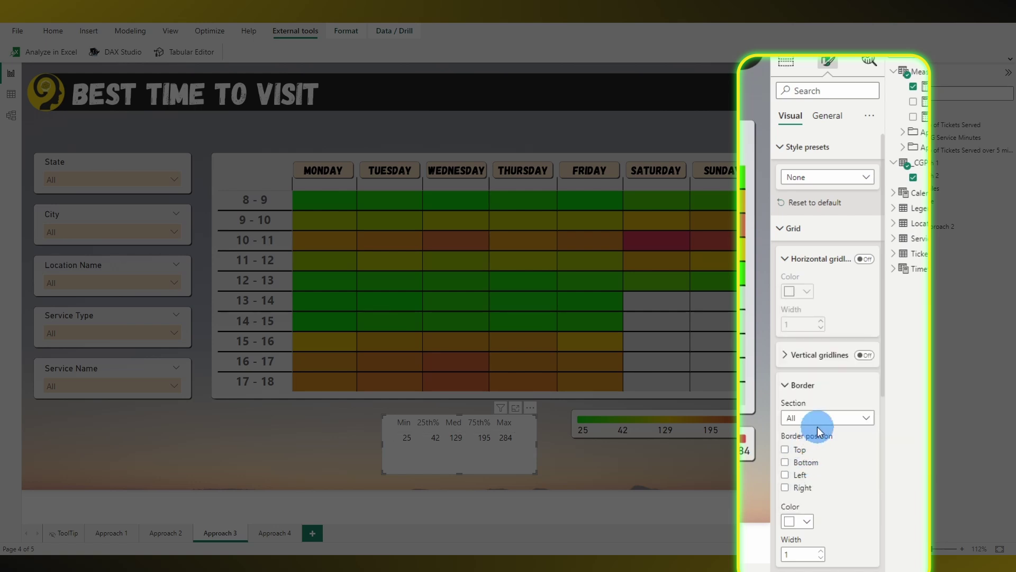
left_click(783, 229)
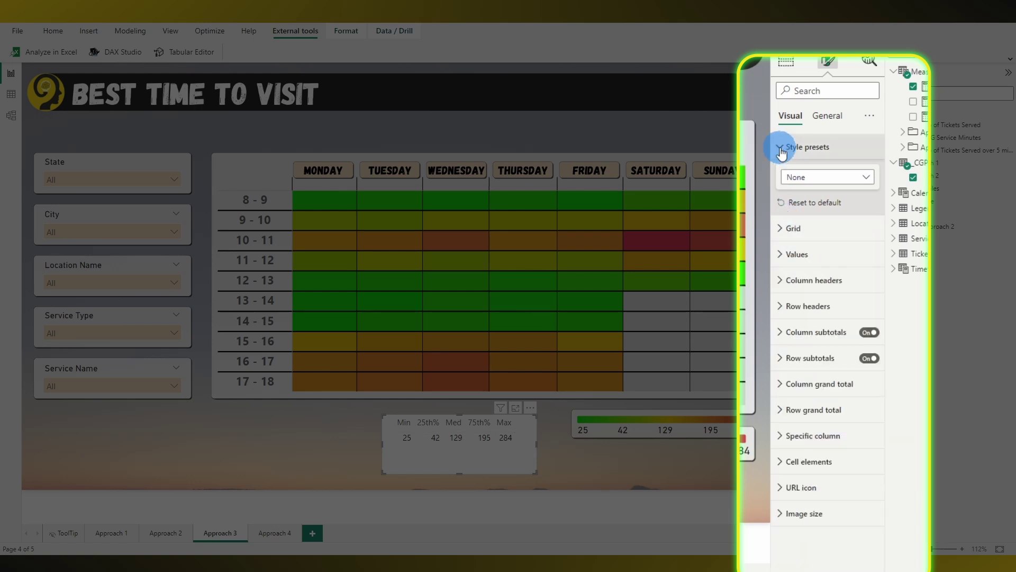
left_click(781, 147)
Step: Give the legend values a green-yellow-red conditional background colour gradient
left_click(789, 406)
scroll(831, 371, "down", 3)
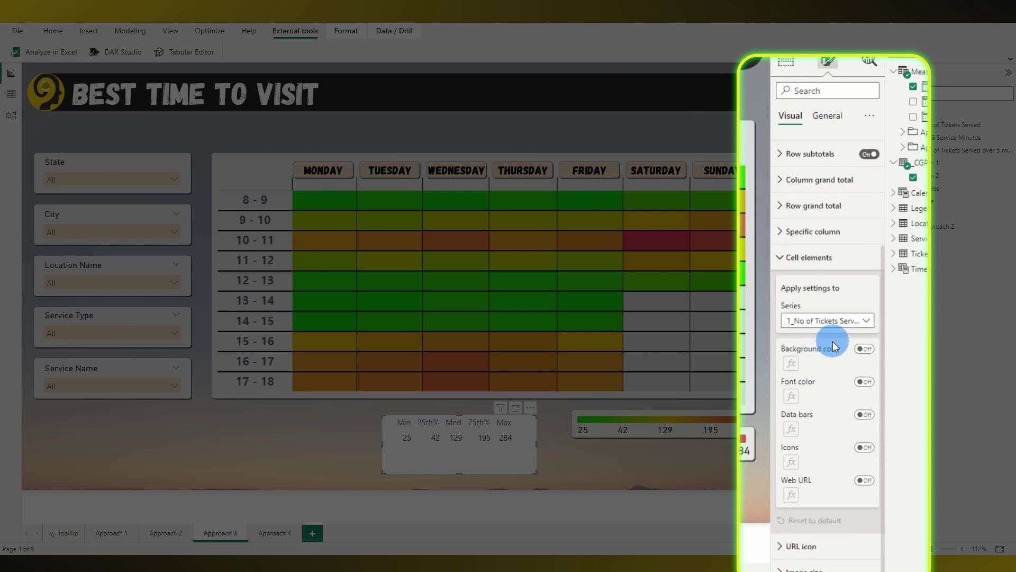
left_click(864, 348)
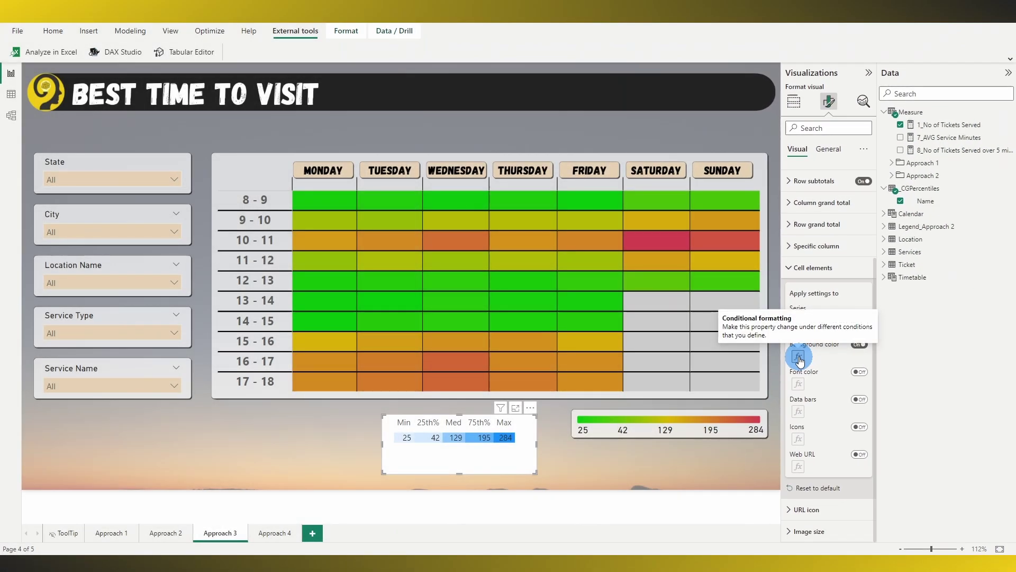
left_click(798, 357)
left_click(405, 256)
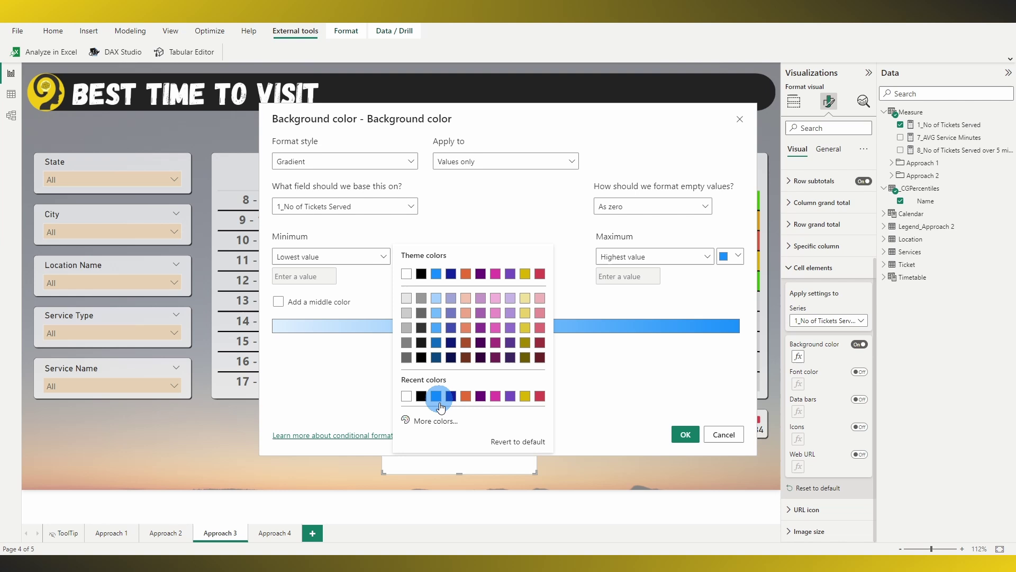
left_click(468, 390)
left_click(709, 363)
left_click(730, 256)
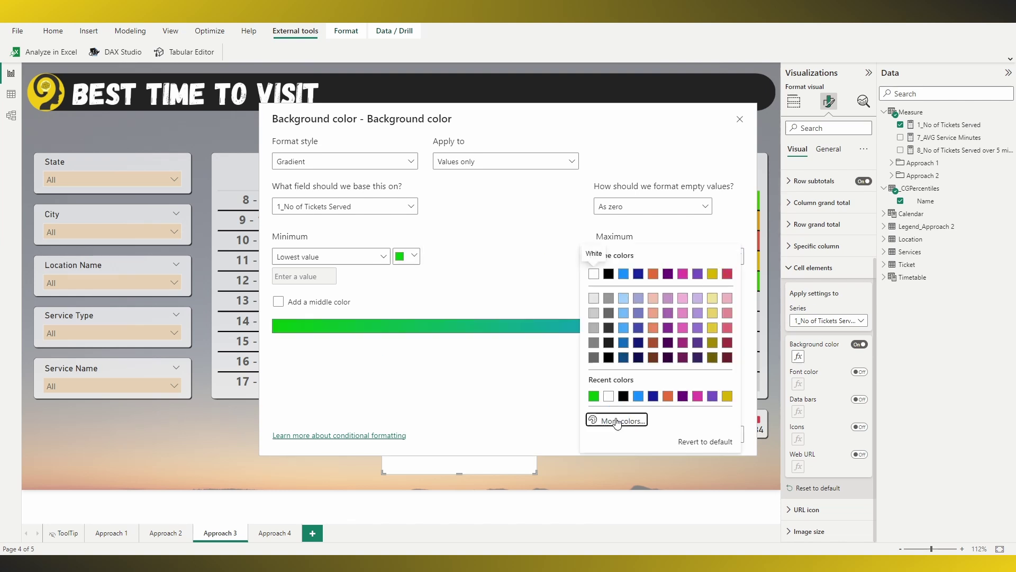
left_click(603, 417)
left_click(277, 301)
left_click(685, 434)
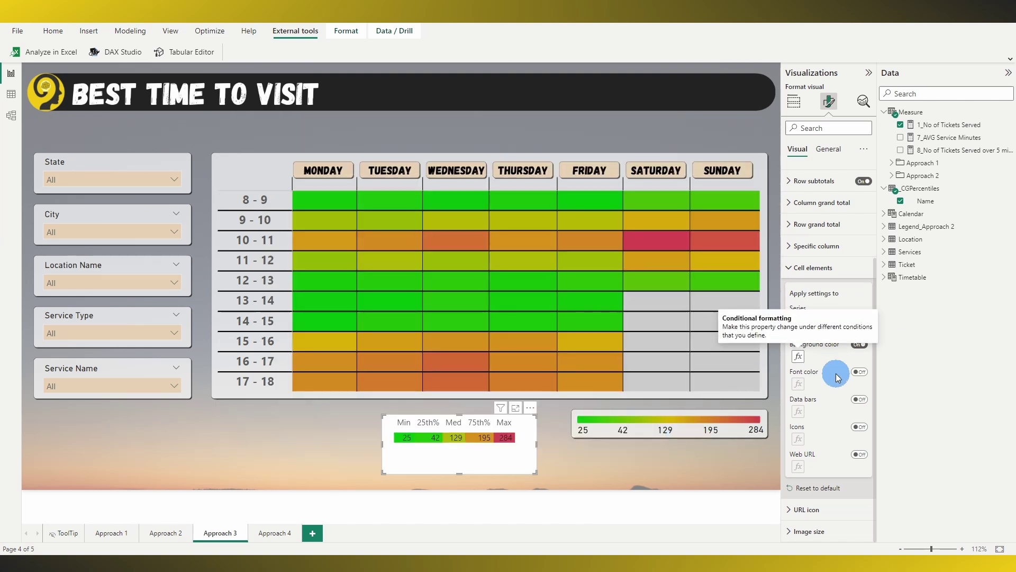
Step: Apply a matching green-yellow-red conditional font colour gradient so the numbers disappear
left_click(859, 371)
left_click(798, 384)
left_click(408, 256)
left_click(426, 420)
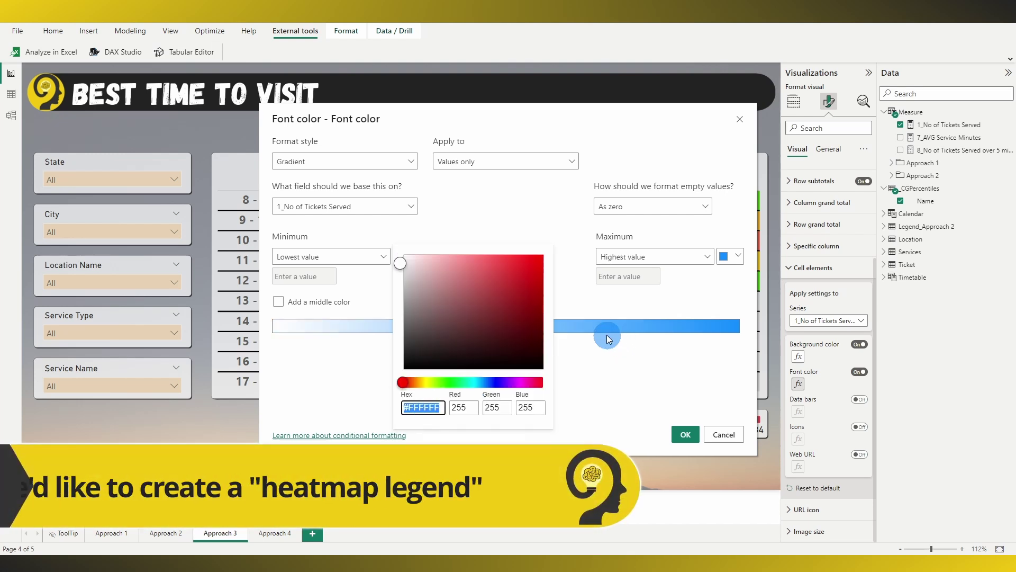
left_click(422, 411)
left_click(476, 224)
left_click(658, 306)
left_click(730, 256)
left_click(612, 421)
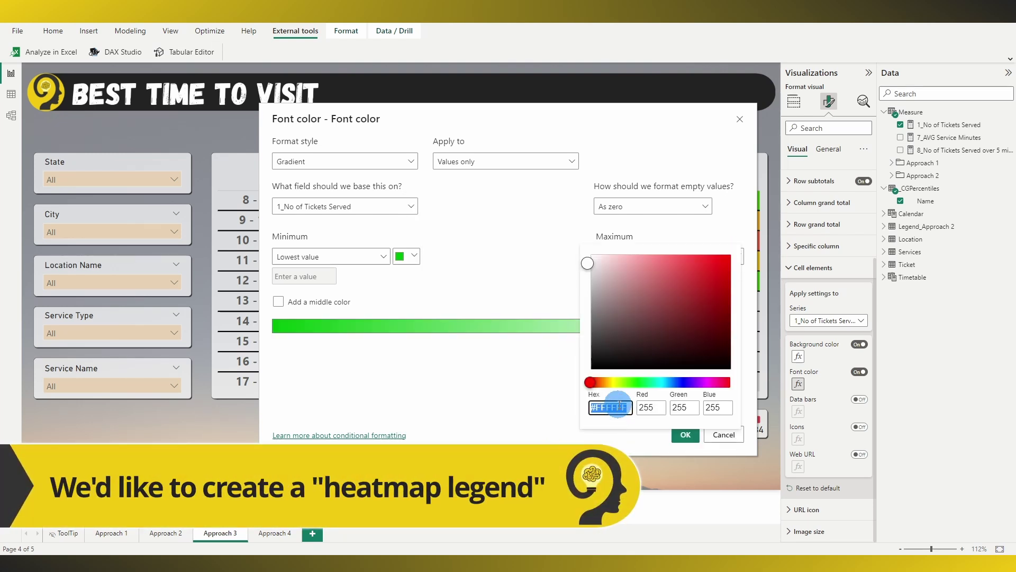
type("V")
key("ctrl+v")
left_click(278, 302)
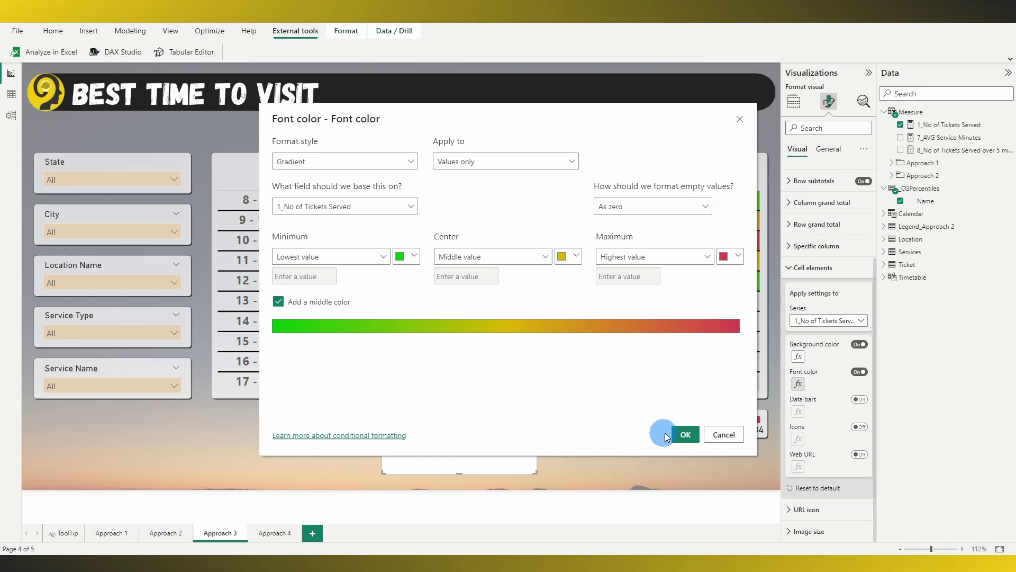
left_click(685, 435)
Step: Shift the legend visual left and widen its percentile columns
left_click(552, 429)
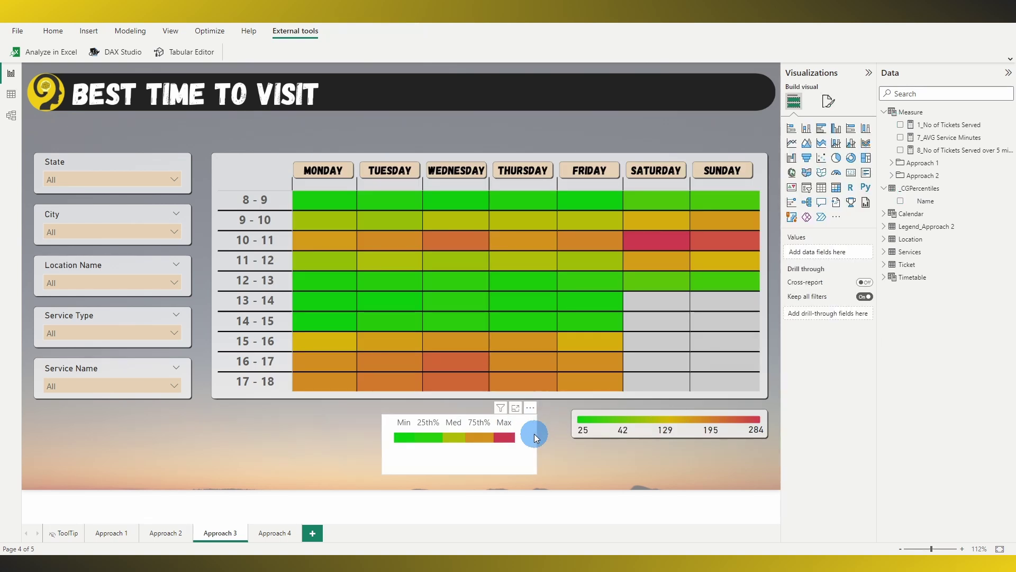
left_click_drag(527, 410, 484, 406)
left_click_drag(399, 421, 462, 422)
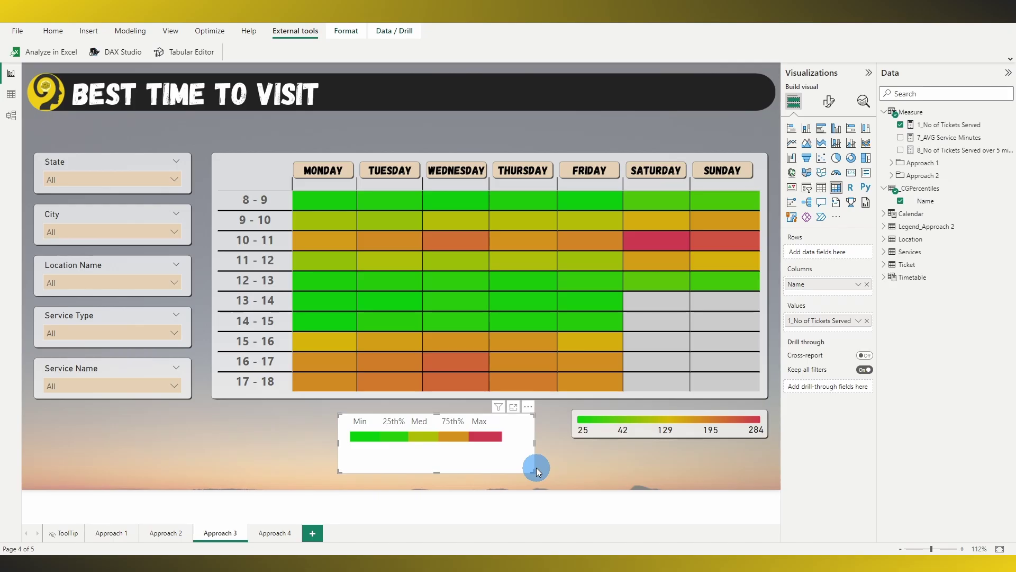
Step: Center the legend's column headers and add calculated column Row = "A" to _CGPercentiles
left_click(830, 102)
left_click(811, 393)
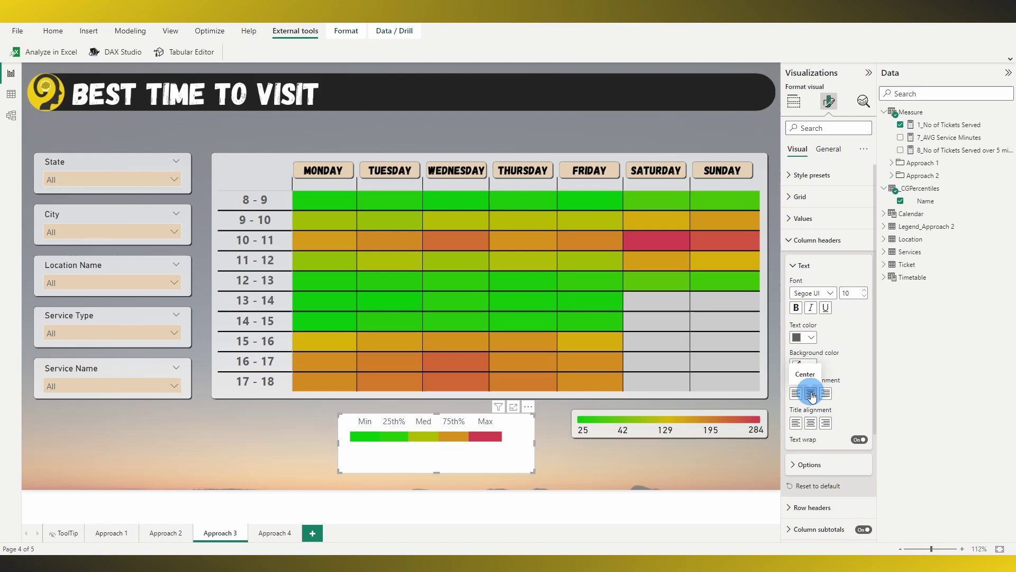
left_click(11, 95)
left_click(905, 123)
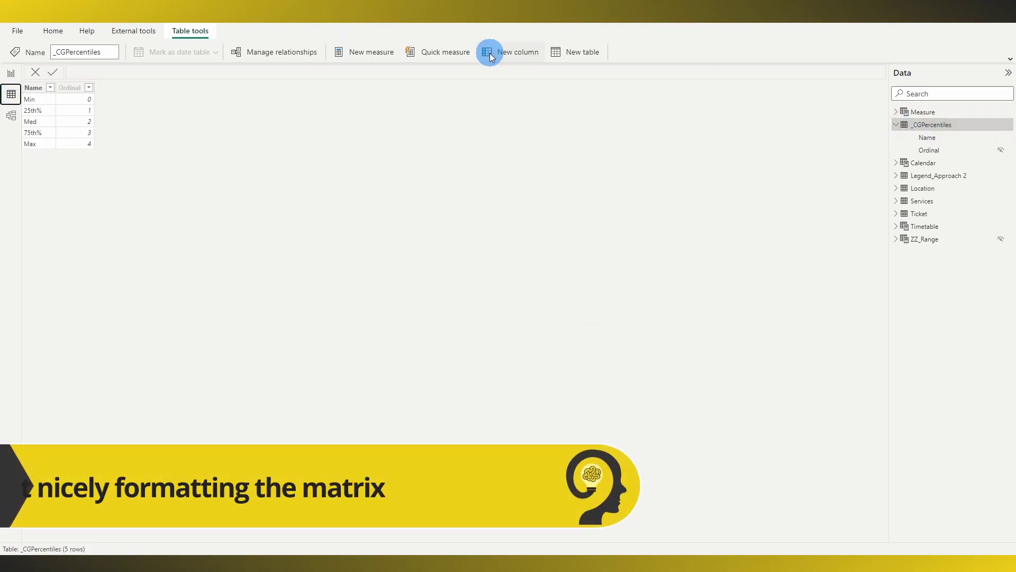
left_click(484, 63)
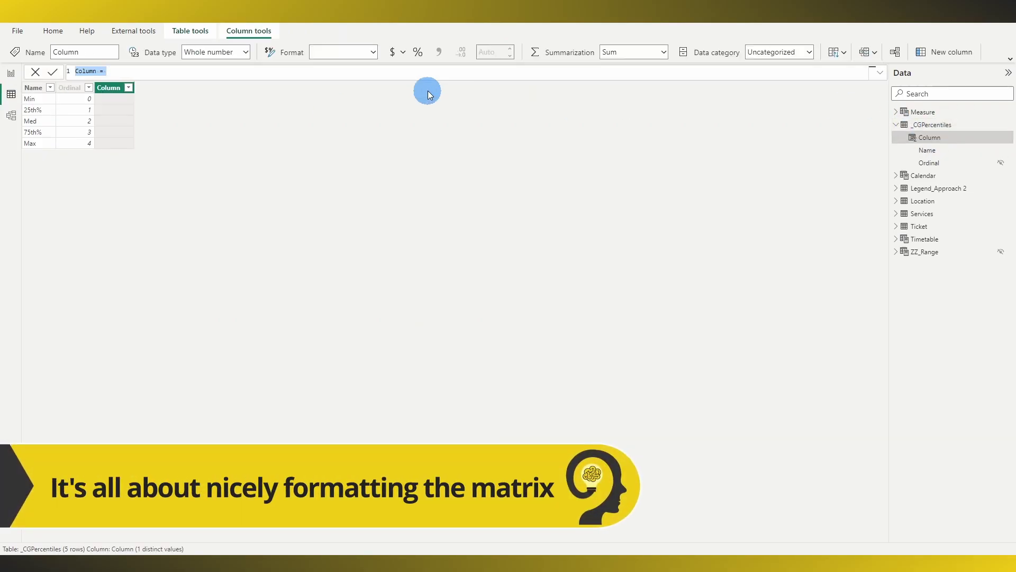
type("Row = \"A\"")
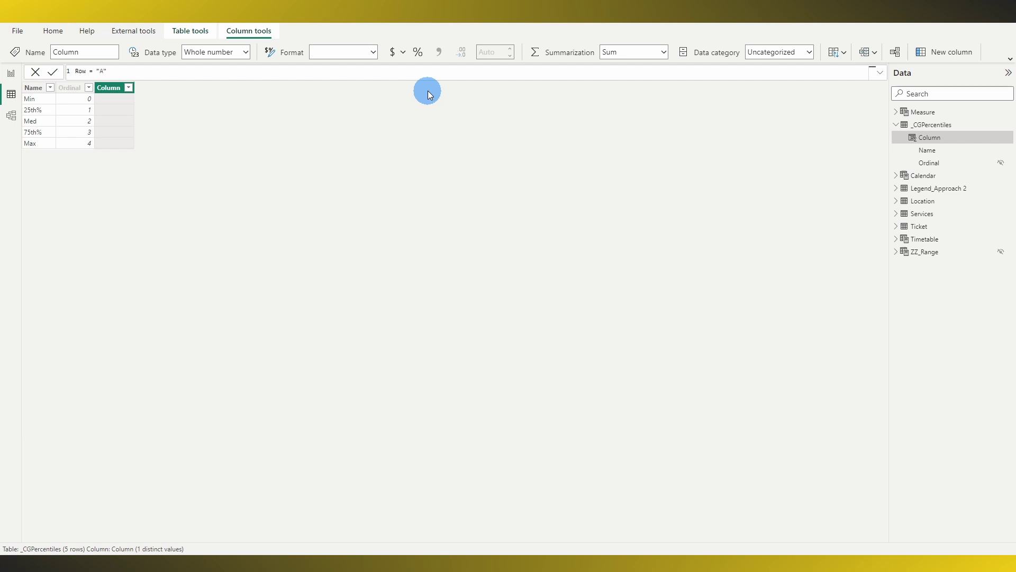
key("Return")
Step: Add the Row field to the legend matrix's rows on the report page
left_click(11, 73)
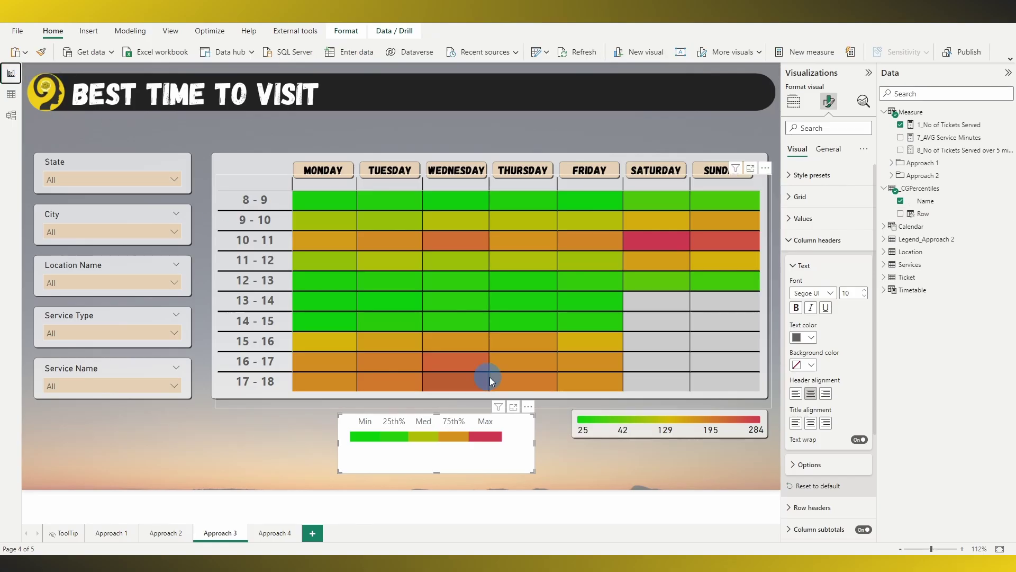
left_click(794, 102)
left_click(901, 213)
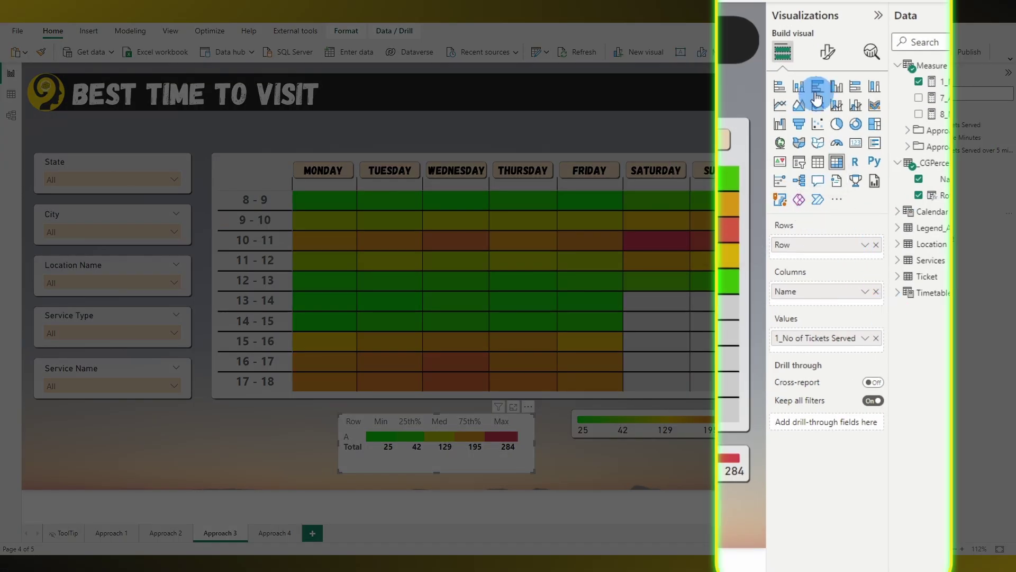
Step: Center-align the legend's numbers, applying the column formatting to totals too
left_click(827, 52)
left_click(834, 397)
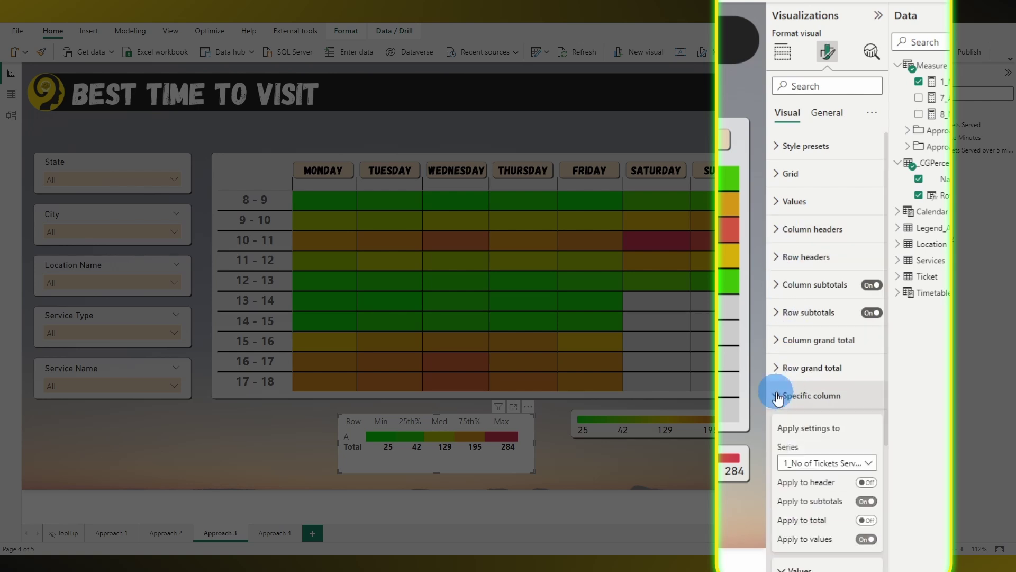
left_click(847, 518)
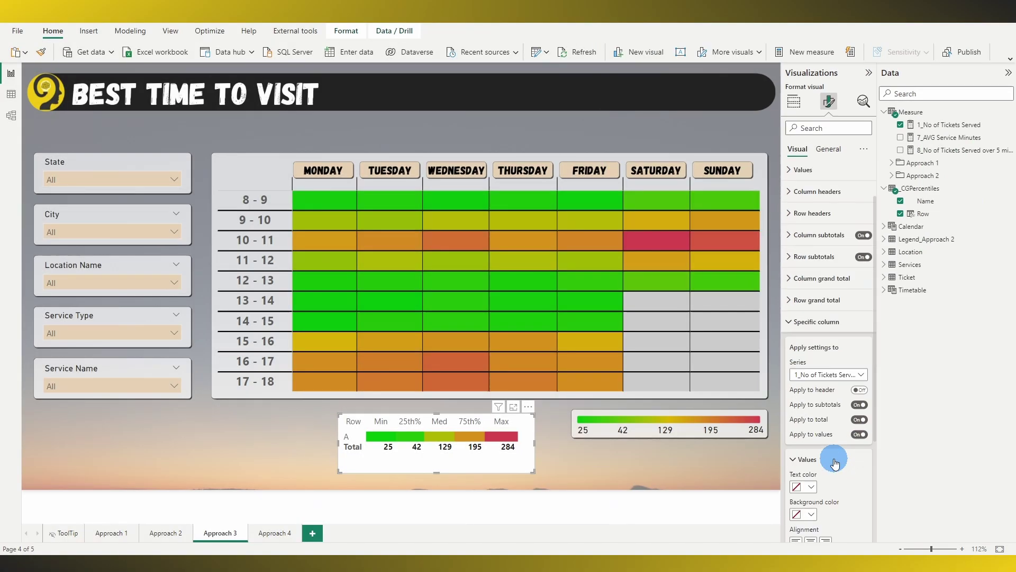
left_click(832, 455)
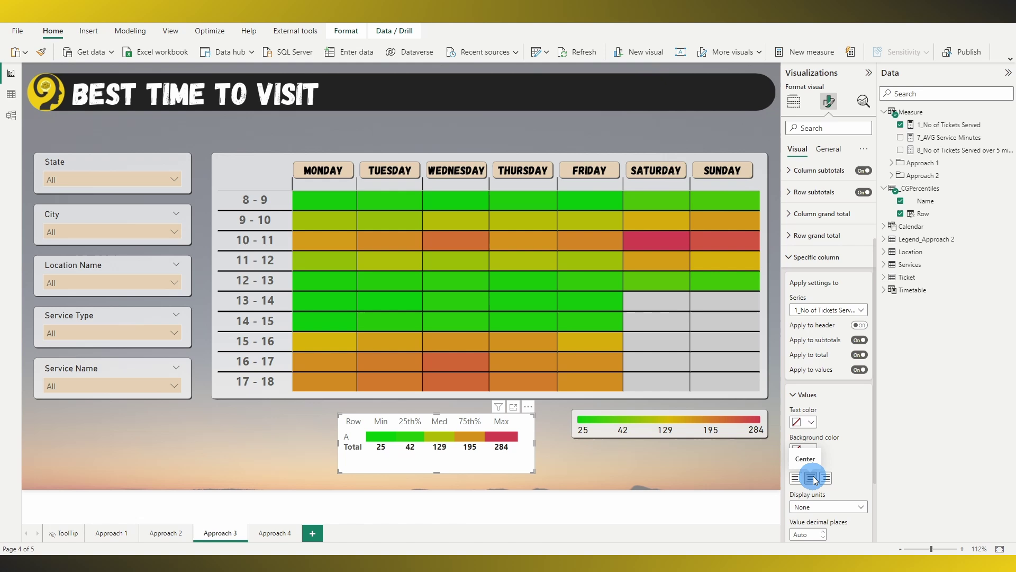
left_click(817, 256)
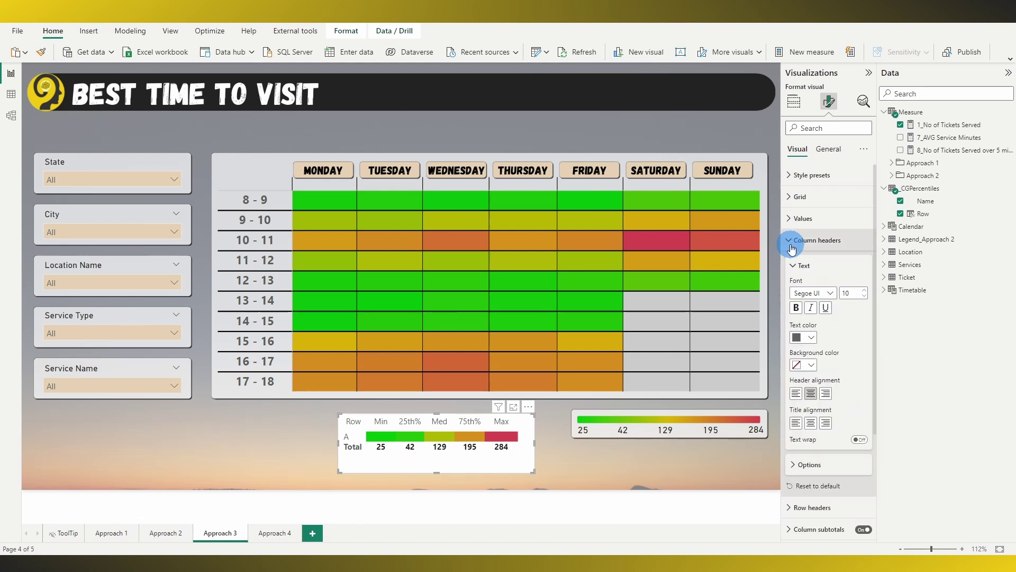
Step: Shrink the legend's row header column out of view
left_click(792, 262)
left_click(793, 262)
left_click_drag(365, 422, 339, 422)
left_click_drag(534, 472, 502, 460)
left_click(522, 443)
Step: Test the slicers with City Brisbane and Service Name eCommerce, then clear the City selections
left_click(112, 232)
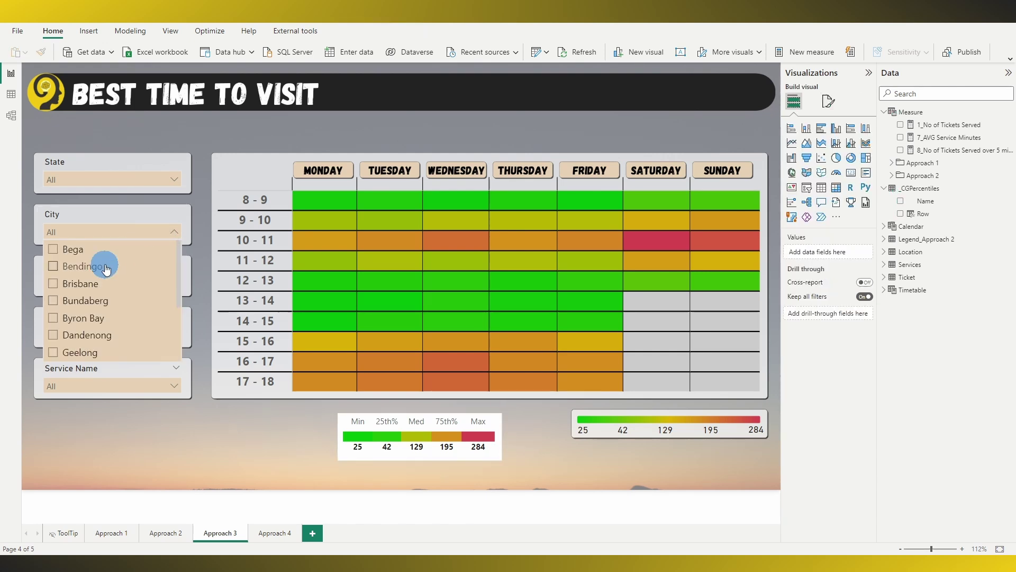
left_click(79, 281)
left_click(106, 385)
left_click(103, 357)
left_click(153, 201)
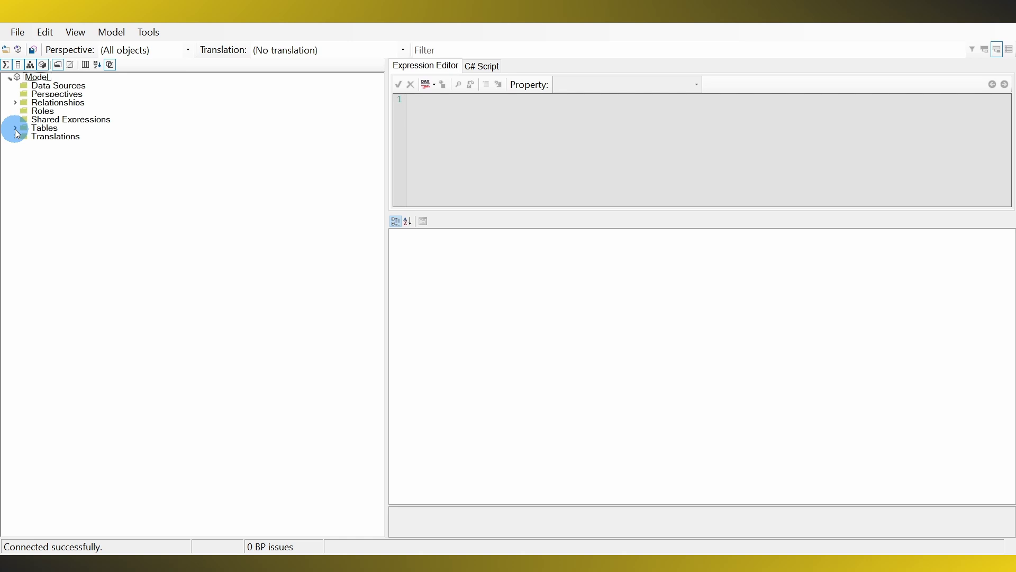
Step: Show the Min item's expression, highlight its 1_No of Tickets Served reference, then return to Power BI
left_click(16, 130)
left_click(24, 197)
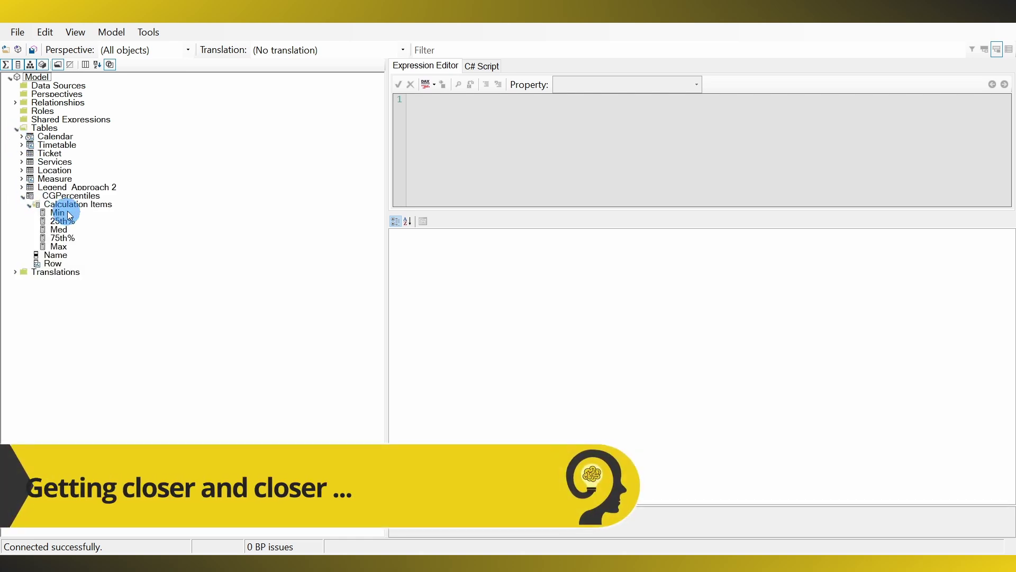
left_click(59, 213)
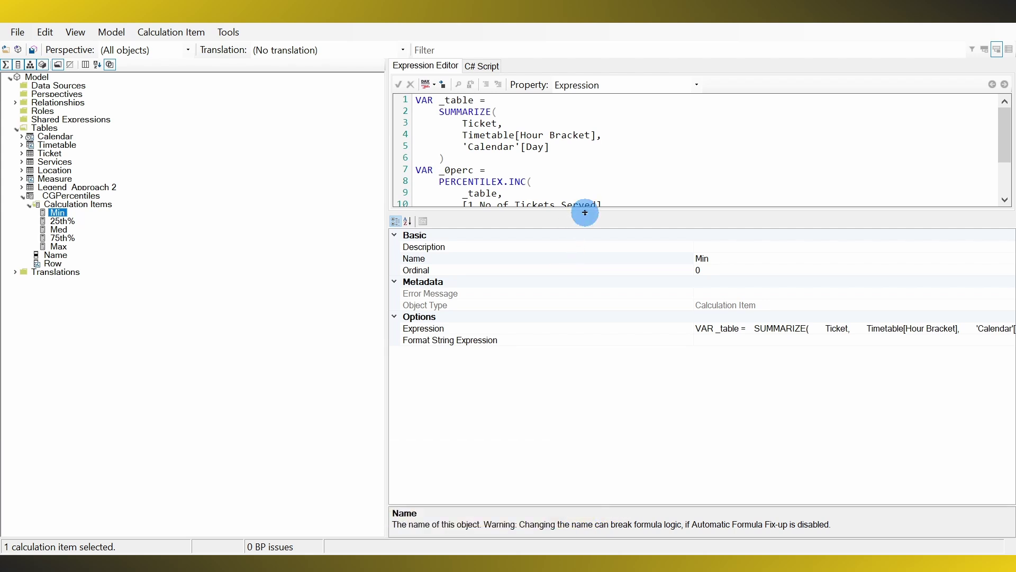
left_click_drag(585, 212, 586, 297)
left_click_drag(603, 206, 465, 206)
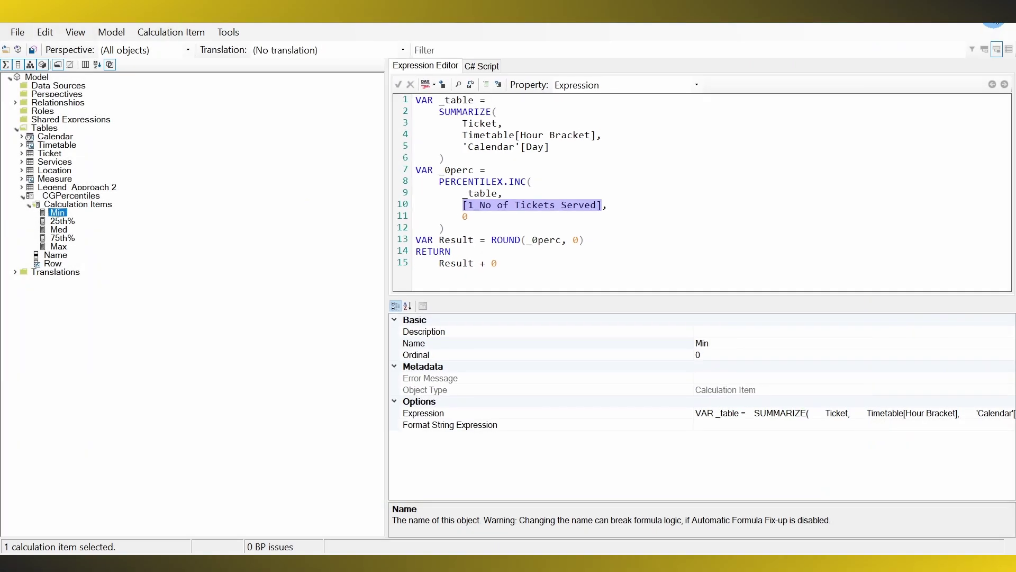
left_click(985, 25)
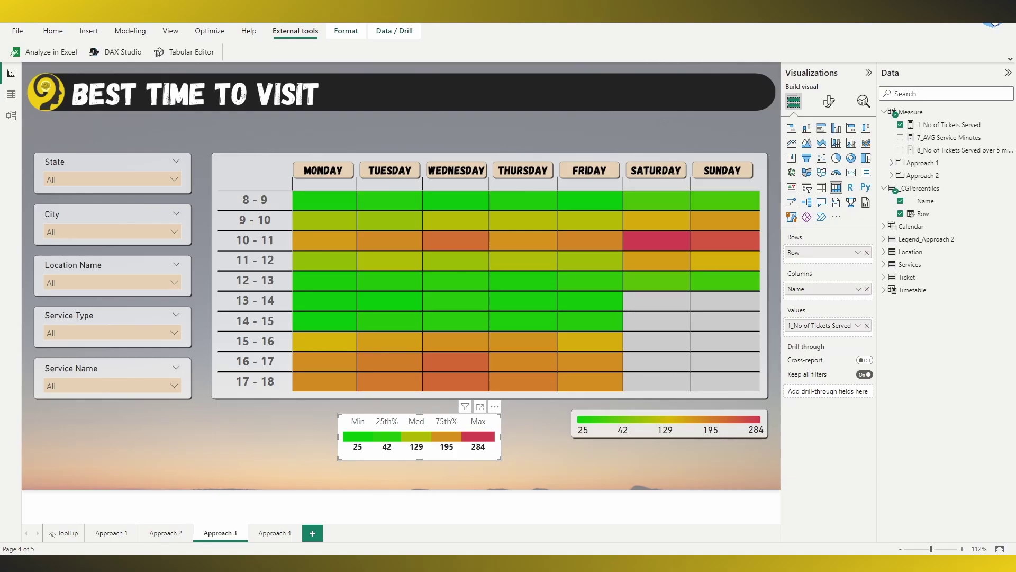
Step: Go to the Approach 4 page and launch Tabular Editor from External tools
left_click(43, 33)
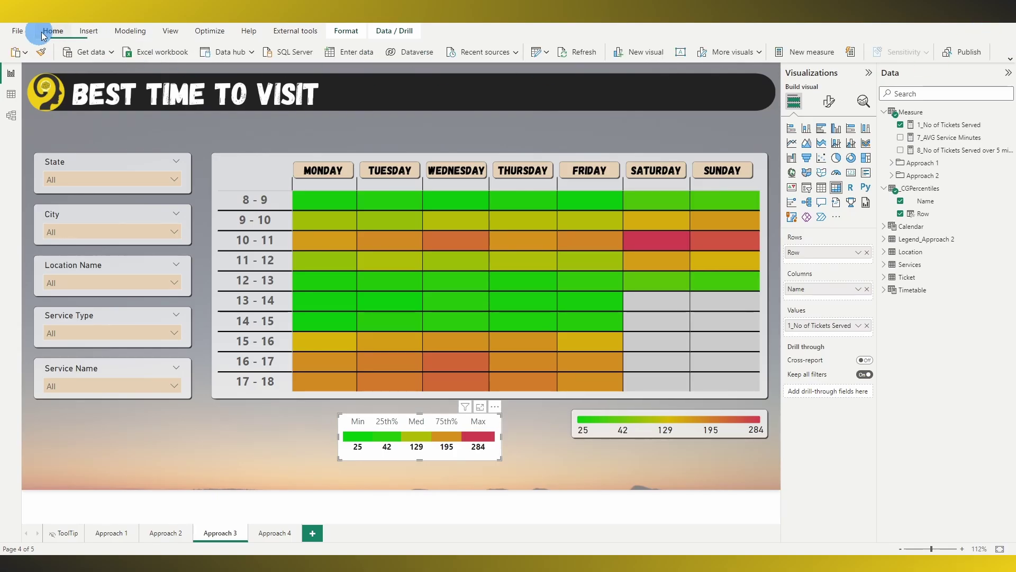
left_click(533, 440)
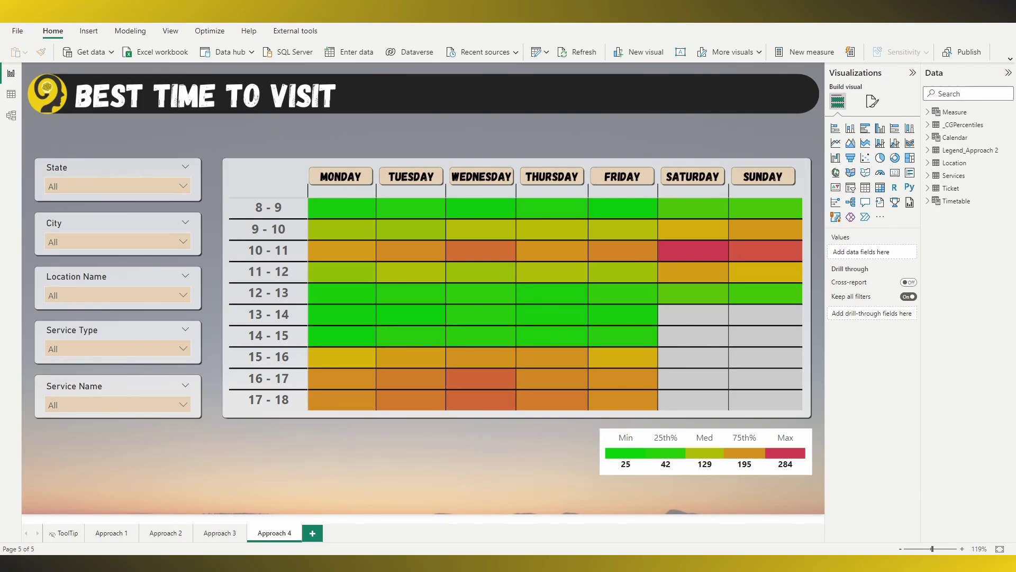
left_click(300, 33)
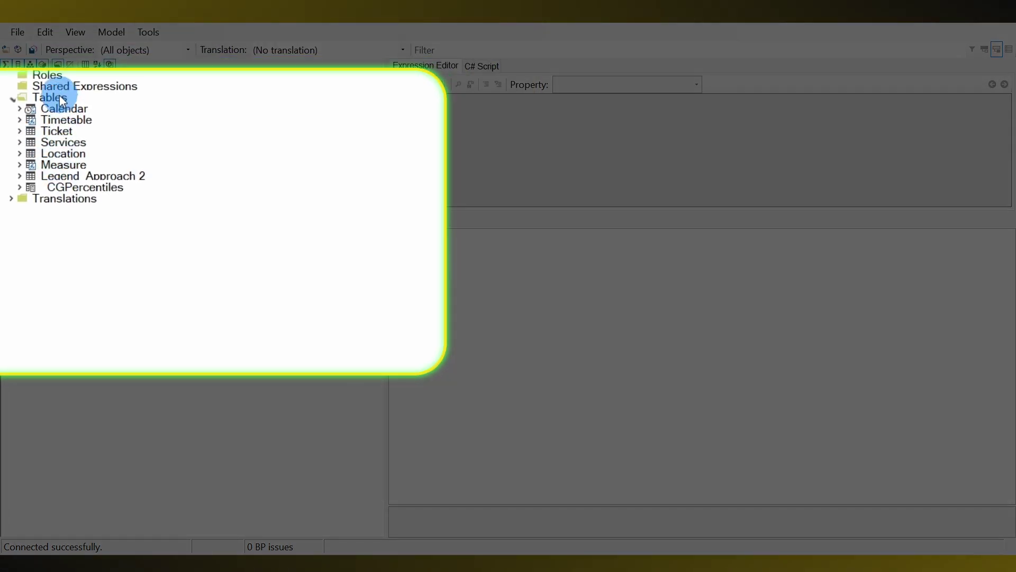
Step: Create a new calculation group named _CGMeasures
right_click(58, 116)
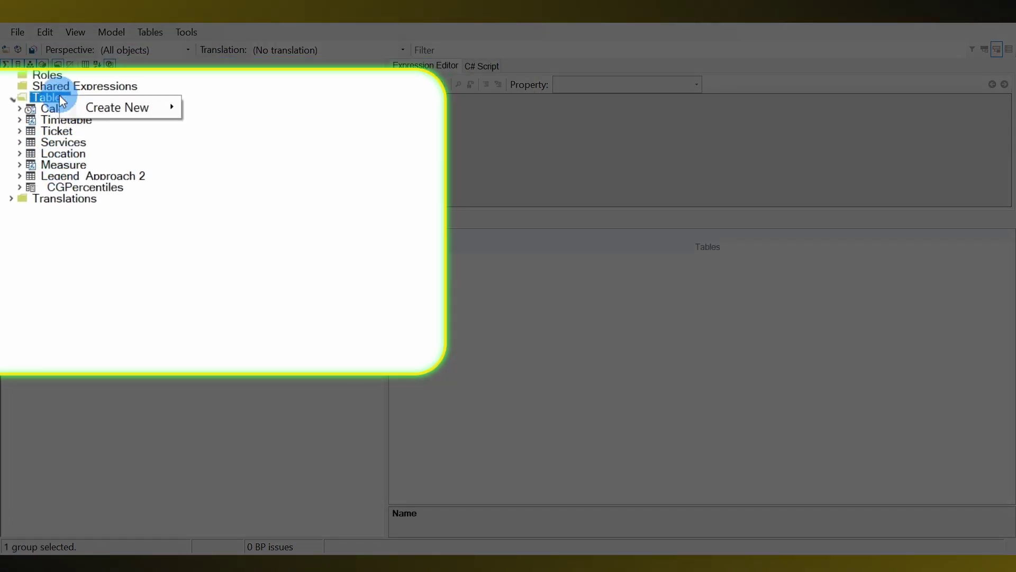
mouse_move(117, 108)
left_click(241, 152)
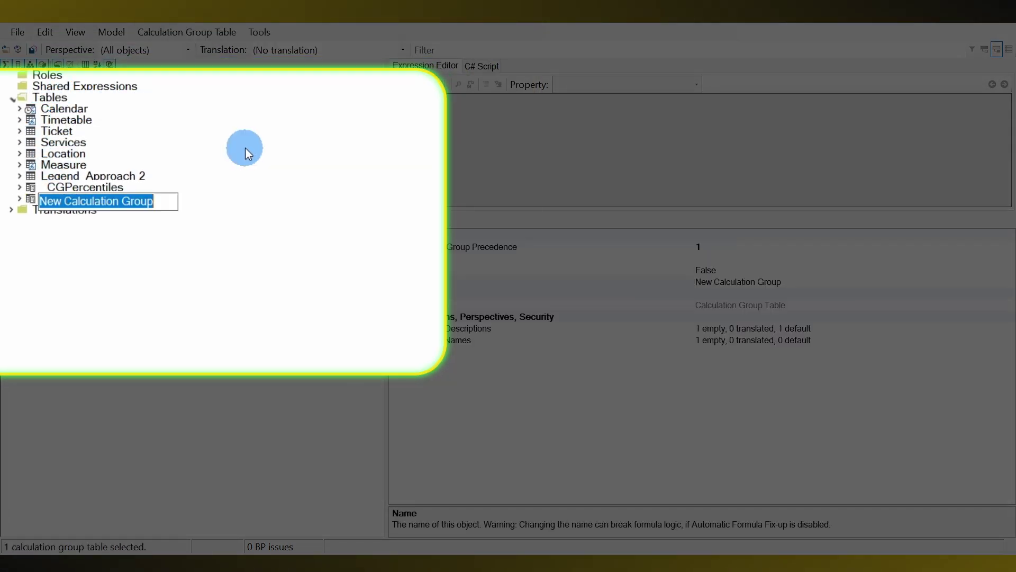
type("_CGMe")
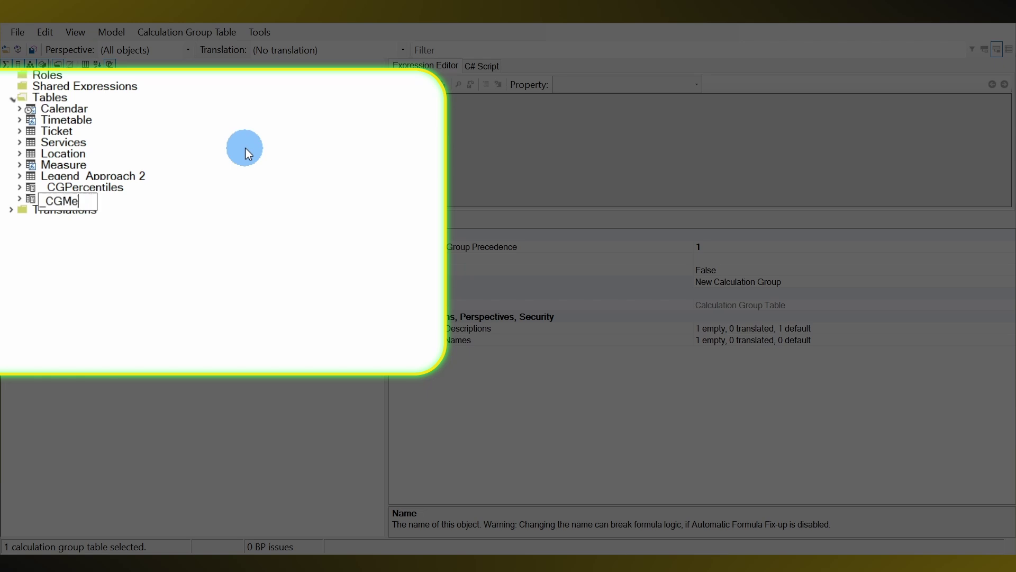
type("asures")
key("Return")
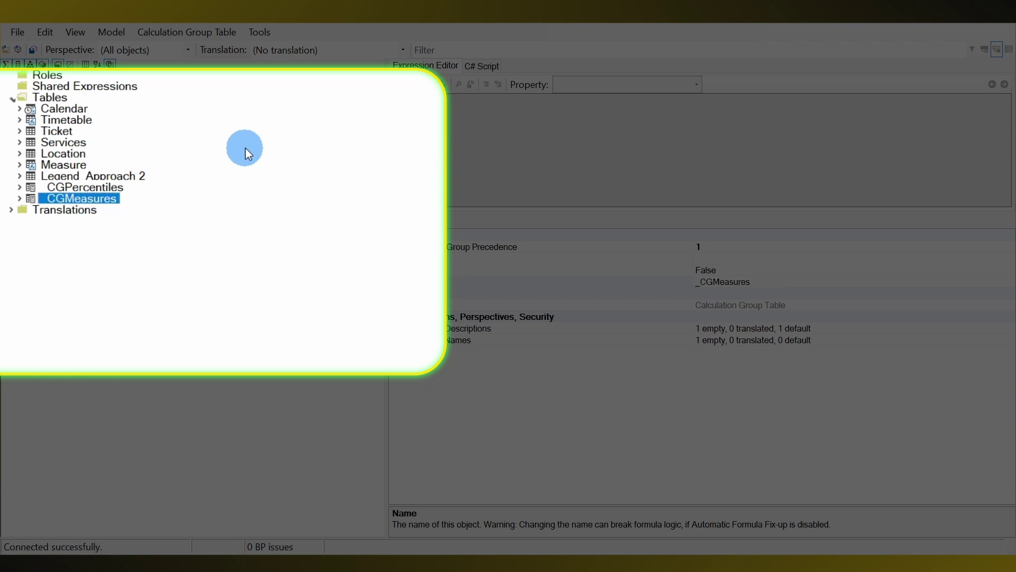
Step: Add a new calculation item to _CGMeasures
right_click(103, 199)
mouse_move(136, 211)
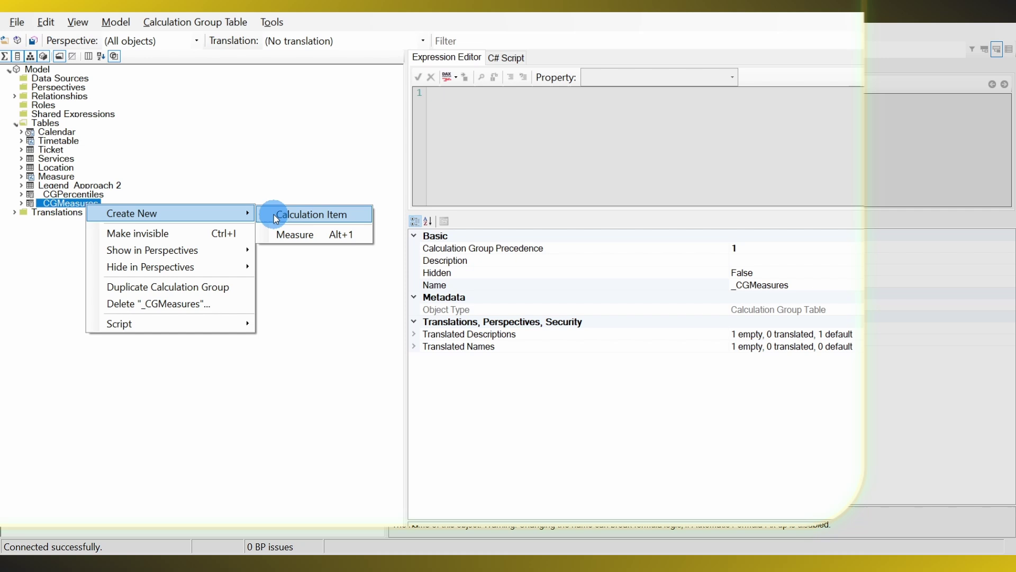
left_click(274, 214)
Step: Name the item No of Tickets Served and paste in its IF(NOT ISSELECTEDMEASURE(...)) expression
type("No of Tickets Served")
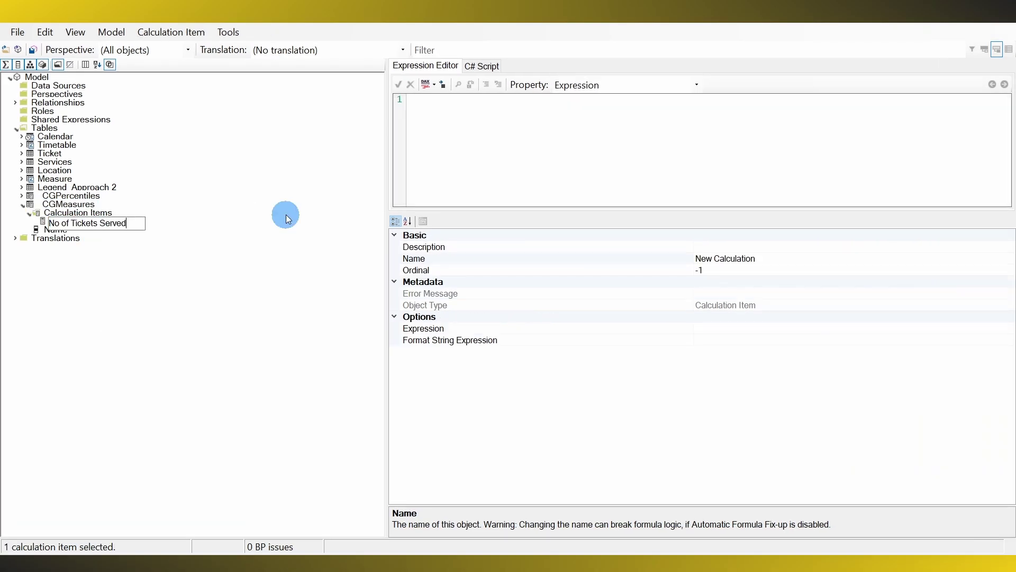
left_click(285, 218)
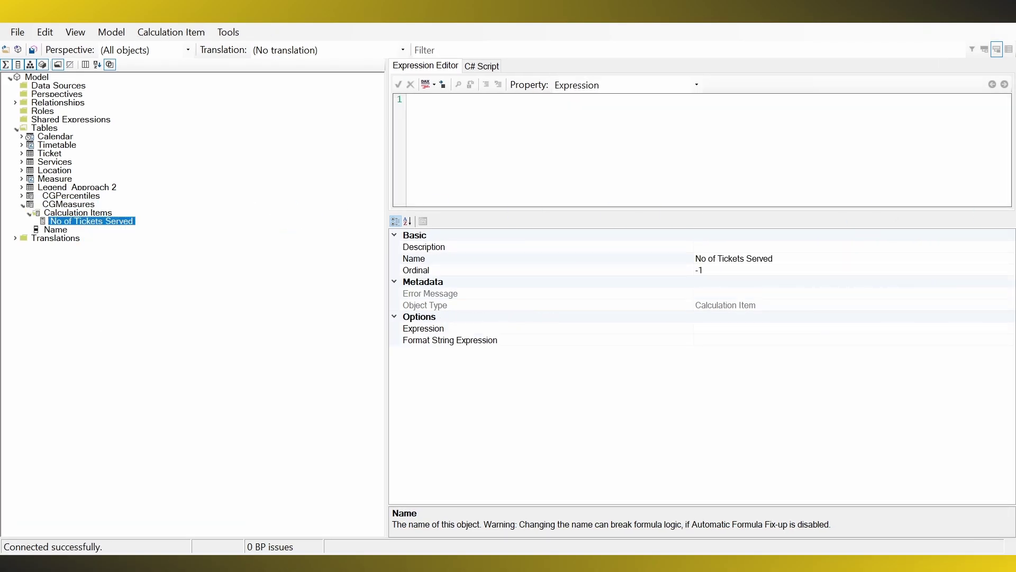
type("IF(     NOT ISSELECTEDMEASURE ( [7_AVG Service Minutes] ),     [1_No of Tickets Served],     SELECTEDMEASURE () )")
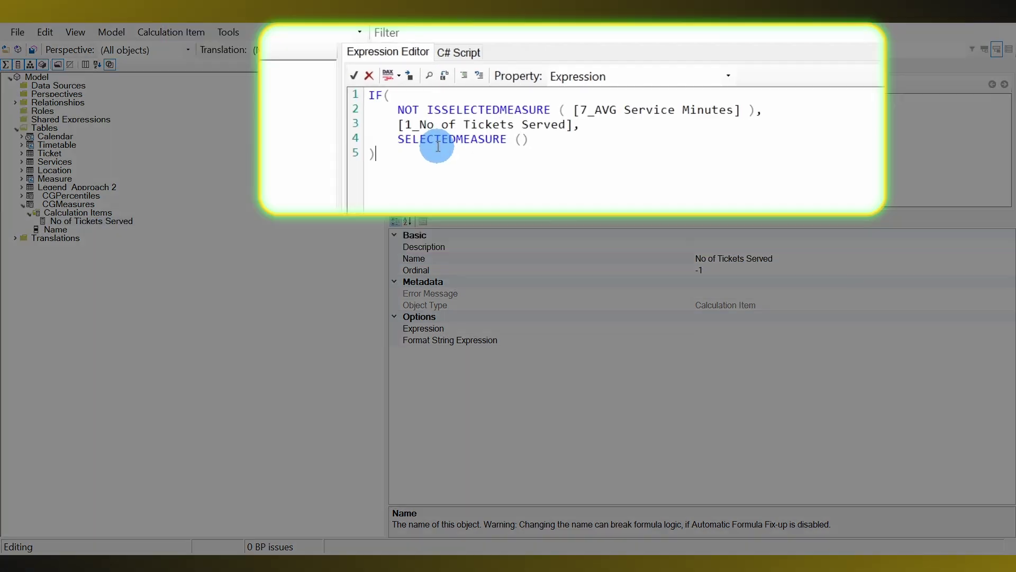
left_click(340, 77)
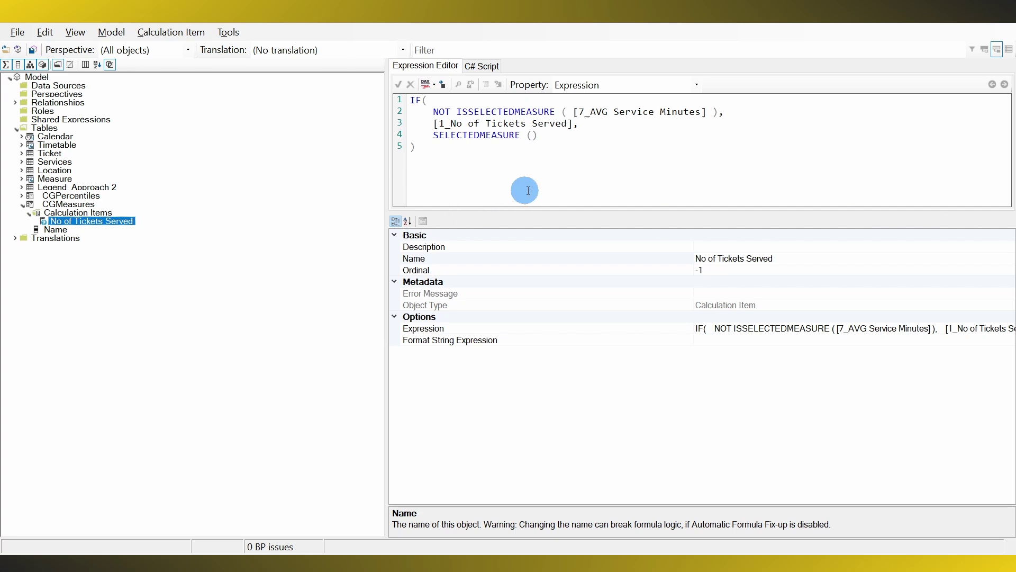
Step: Walk through the 7_AVG Service Minutes condition, 1_No of Tickets Served result and SELECTEDMEASURE fallback
left_click(555, 148)
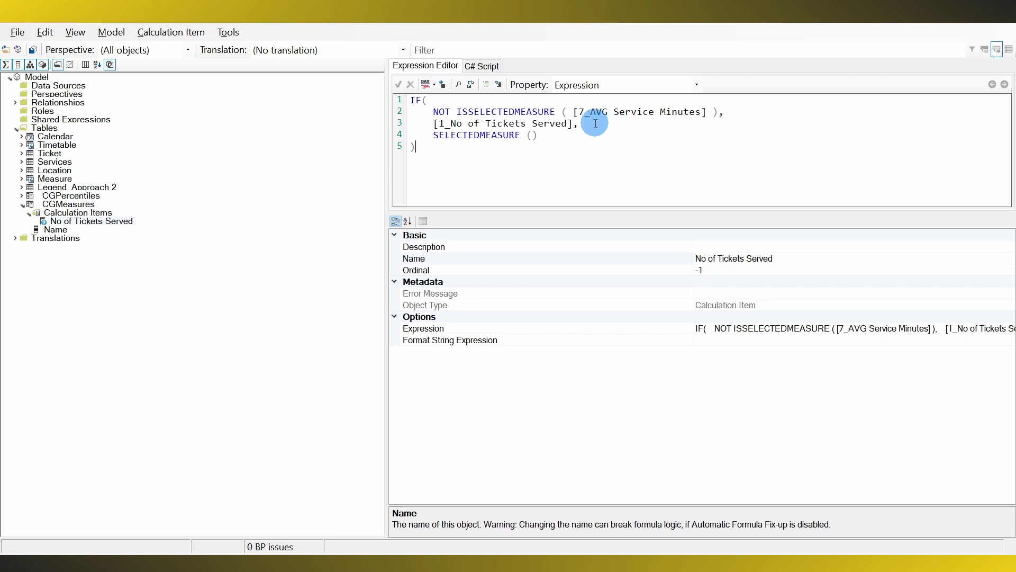
left_click_drag(717, 115, 439, 114)
left_click_drag(579, 123, 444, 124)
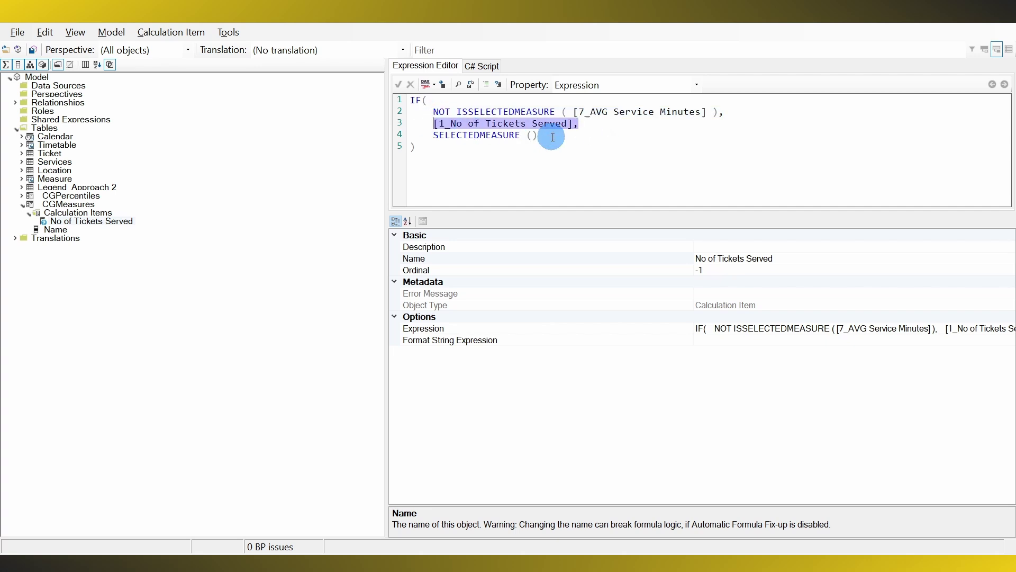
left_click_drag(552, 137, 437, 138)
left_click(446, 157)
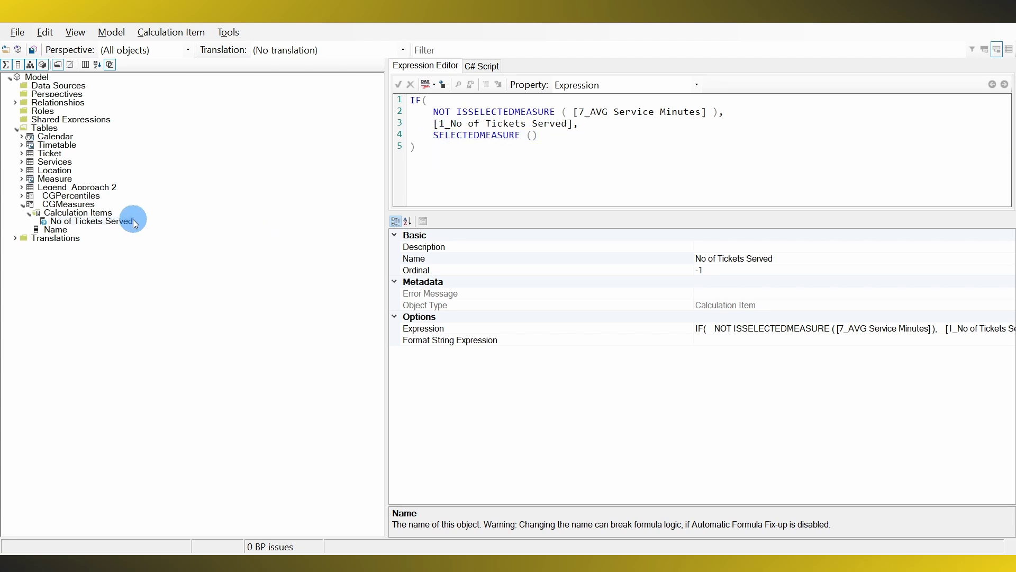
left_click(95, 214)
Step: Add item No of Tickets Served over 5 mins with an IF expression using [8_No of Tickets Served over 5 mins]
right_click(104, 212)
left_click(122, 221)
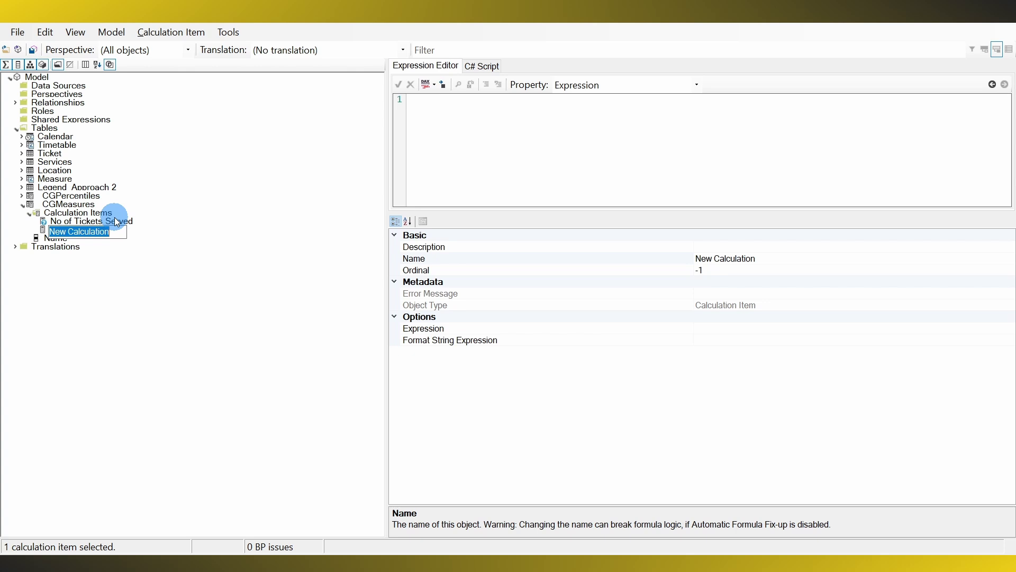
type("No of Tickets Served over 5 mins")
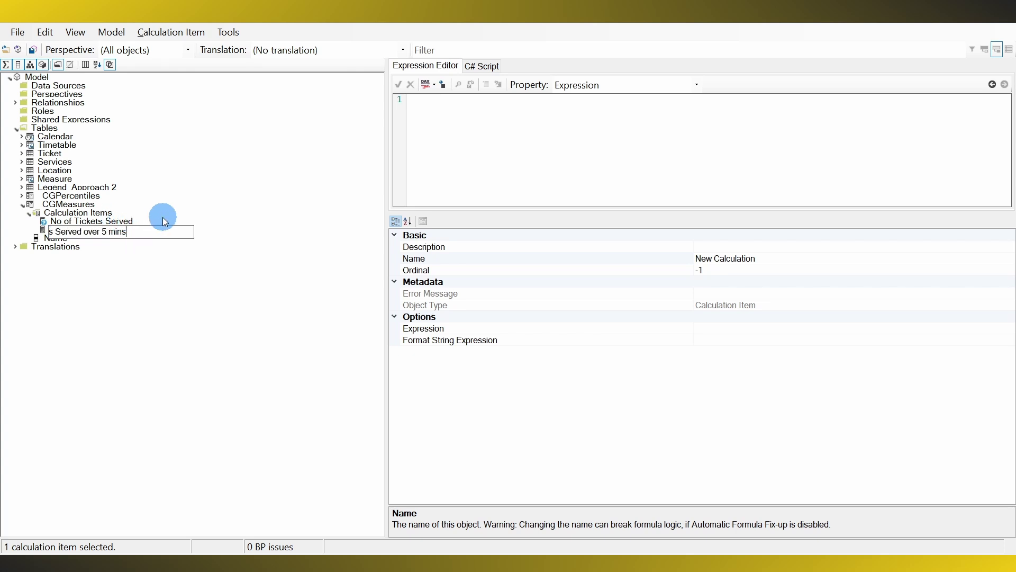
key("Return")
left_click(886, 178)
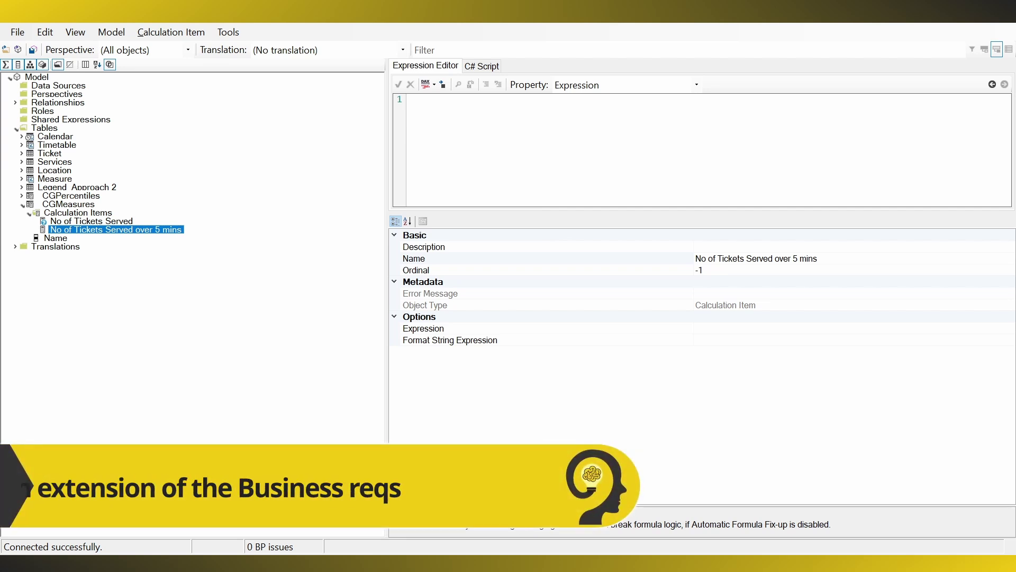
left_click(621, 152)
type("IF(     NOT ISSELECTEDMEASURE ( [7_AVG Service Minutes] ),     [8_No of Tickets Served over 5 mins],     SELECTEDMEASURE () )")
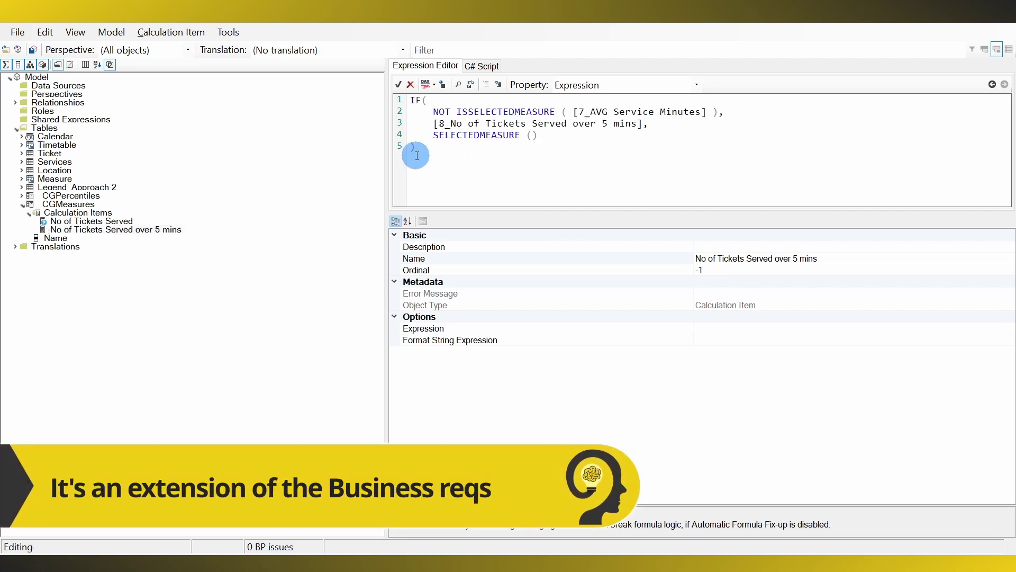
left_click(400, 87)
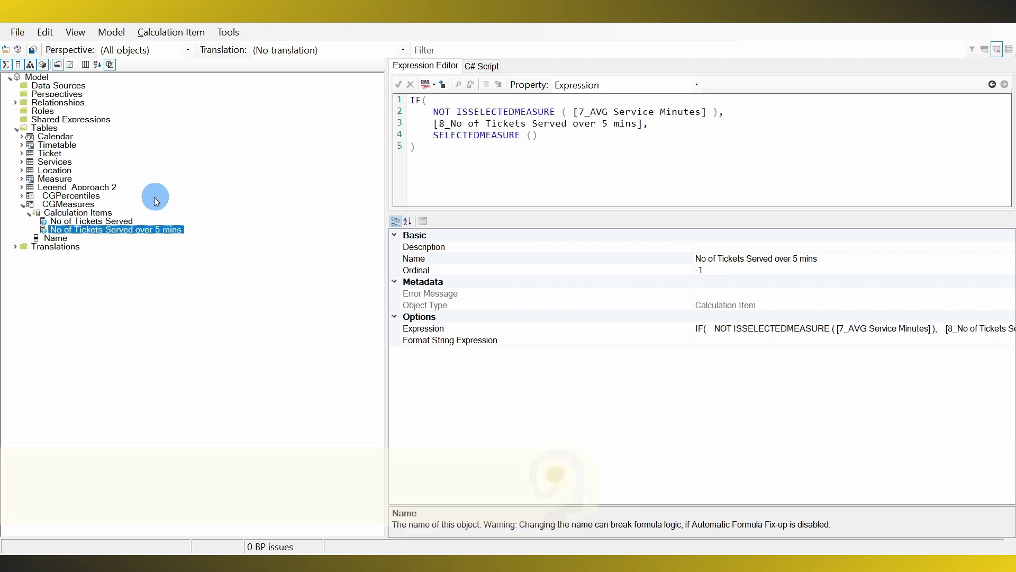
Step: Save the model changes with Ctrl+S and return to the Power BI report
left_click(98, 219)
left_click(106, 231)
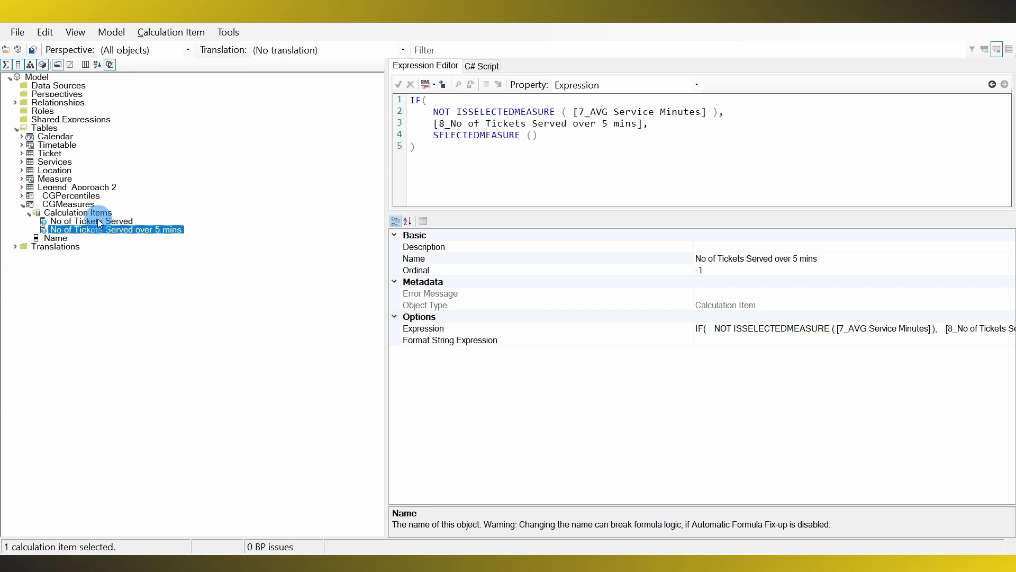
key("ctrl+s")
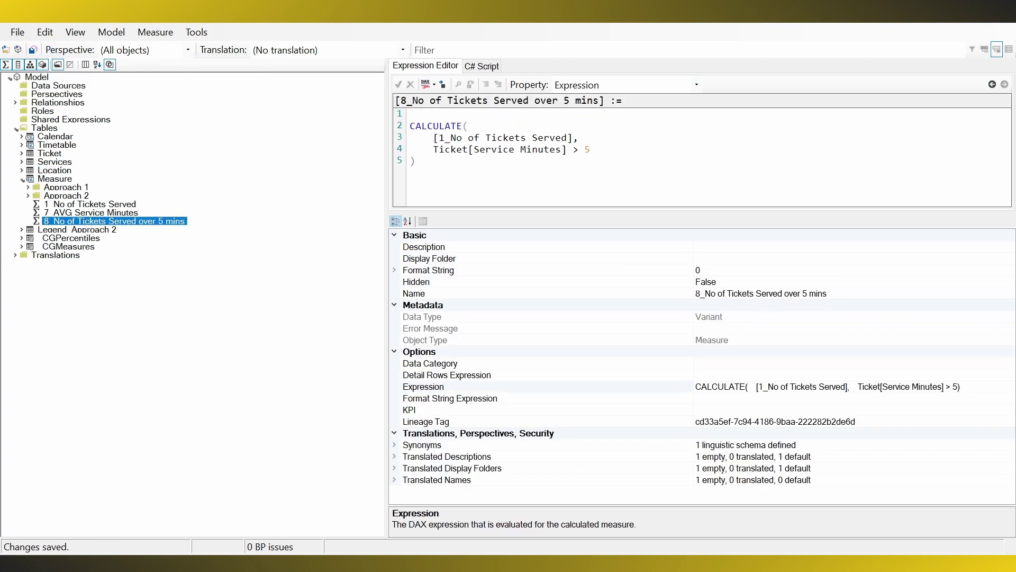
key("alt+Tab")
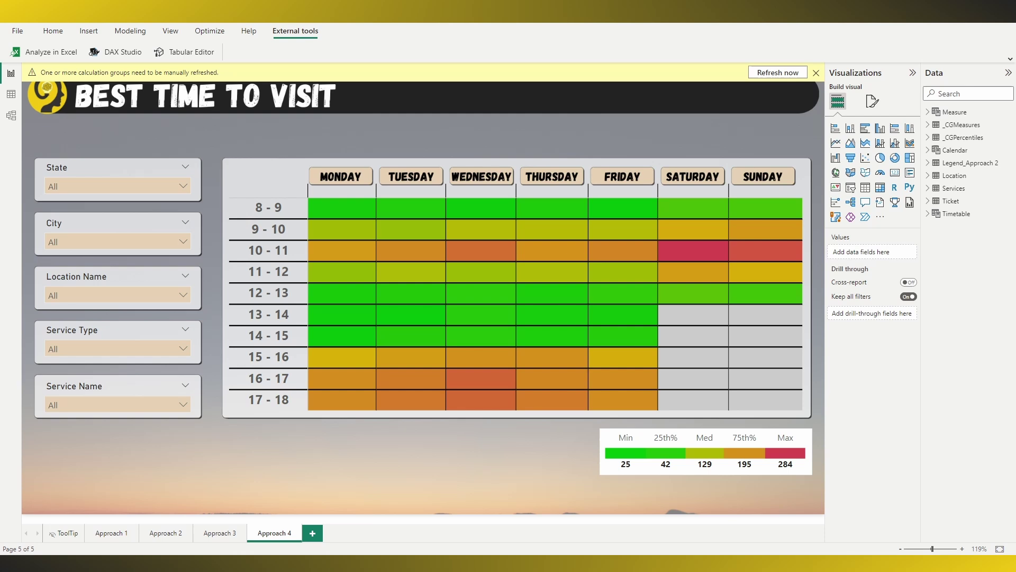
Step: Refresh the updated calculation groups and add a slicer on the _CGMeasures Name field
left_click(777, 73)
left_click(850, 187)
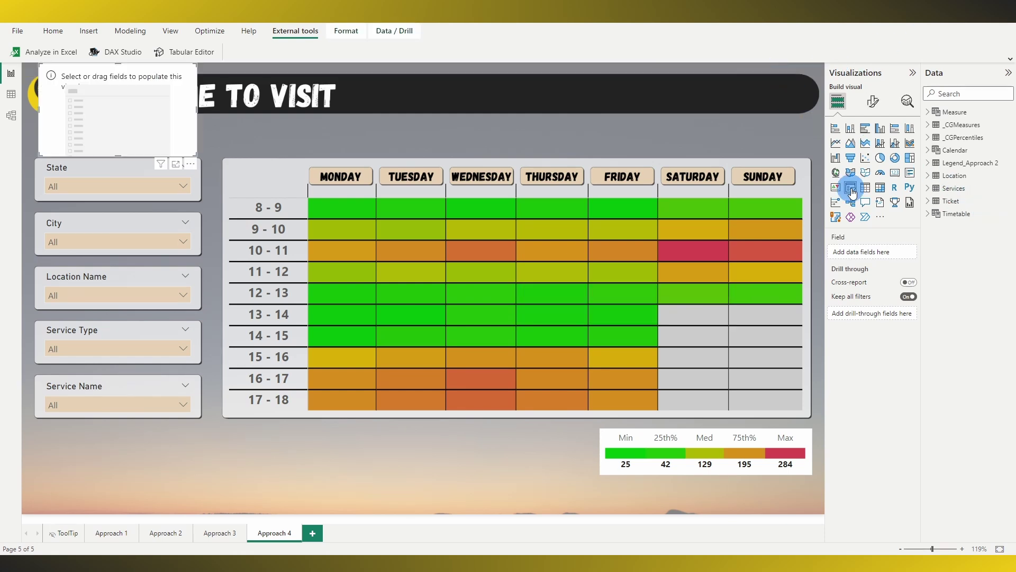
left_click(929, 125)
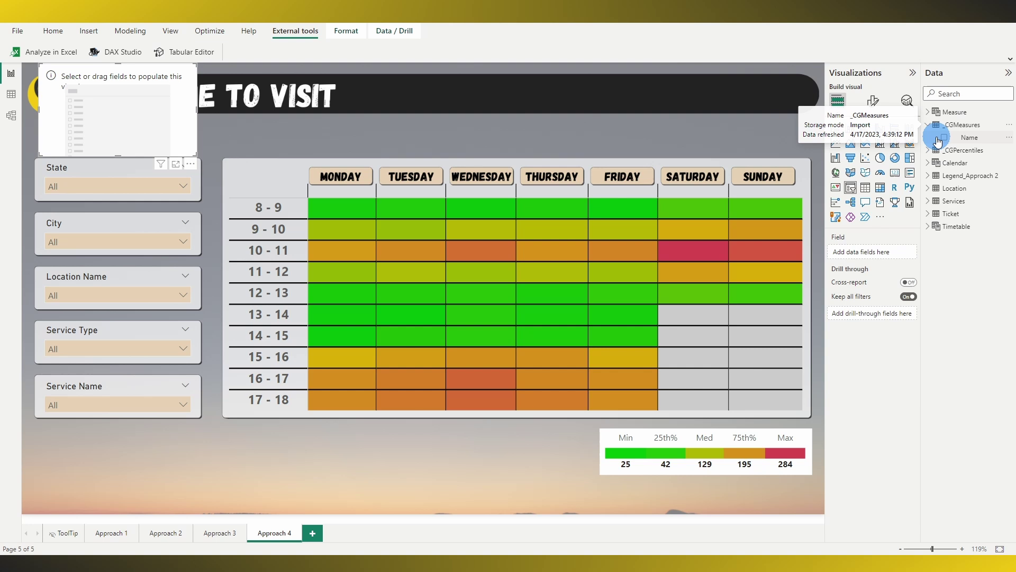
left_click(947, 139)
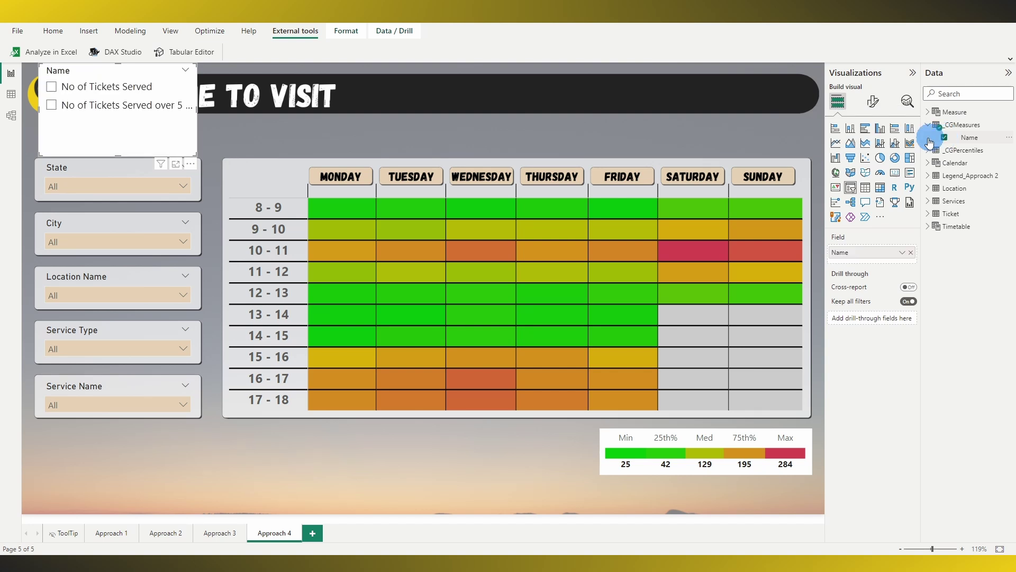
Step: Style the slicer as single-select tiles and resize it wide and short above the heatmap
left_click(873, 101)
left_click(849, 163)
left_click(868, 234)
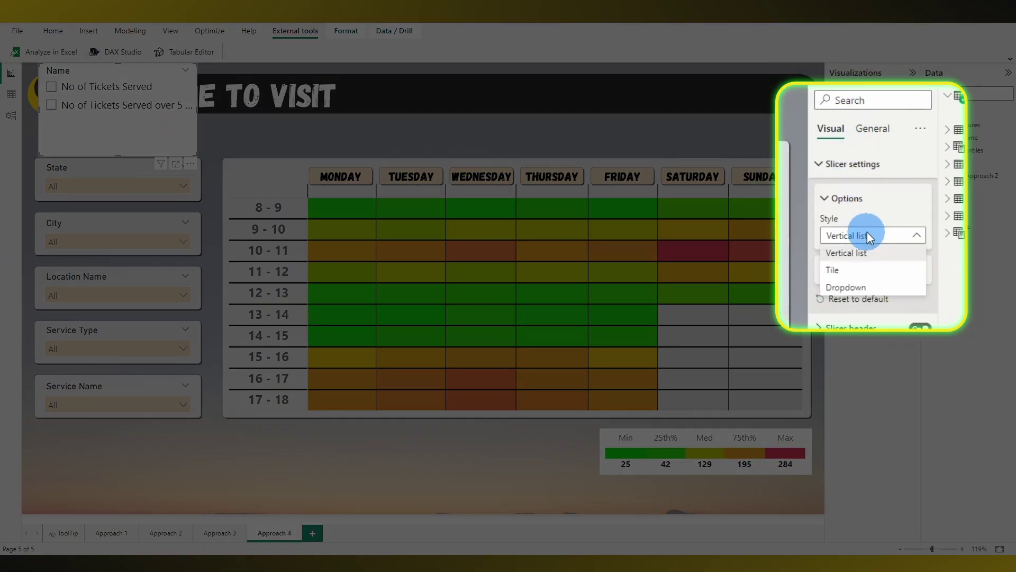
left_click(847, 267)
left_click(849, 270)
left_click(914, 290)
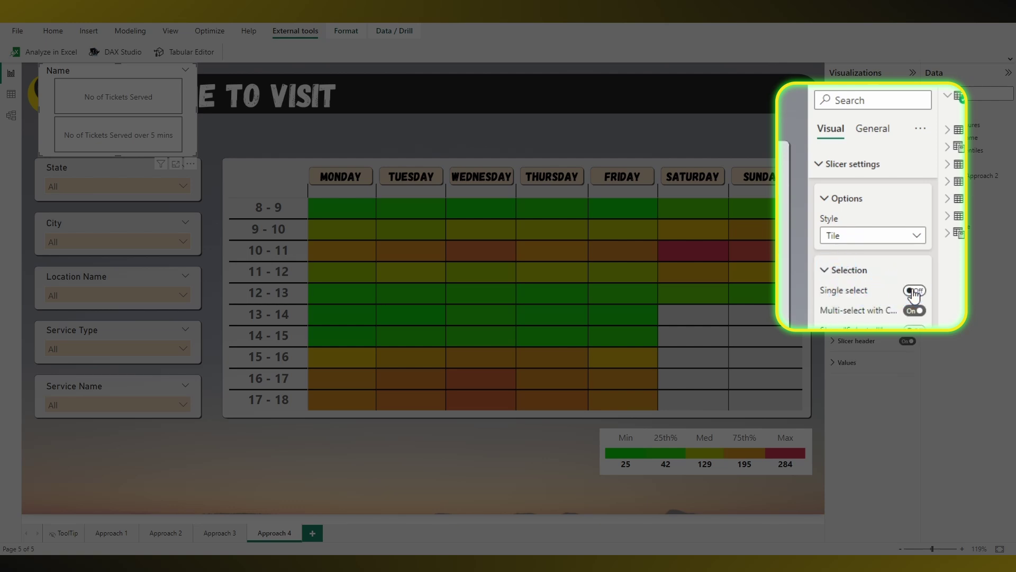
left_click_drag(196, 153, 804, 171)
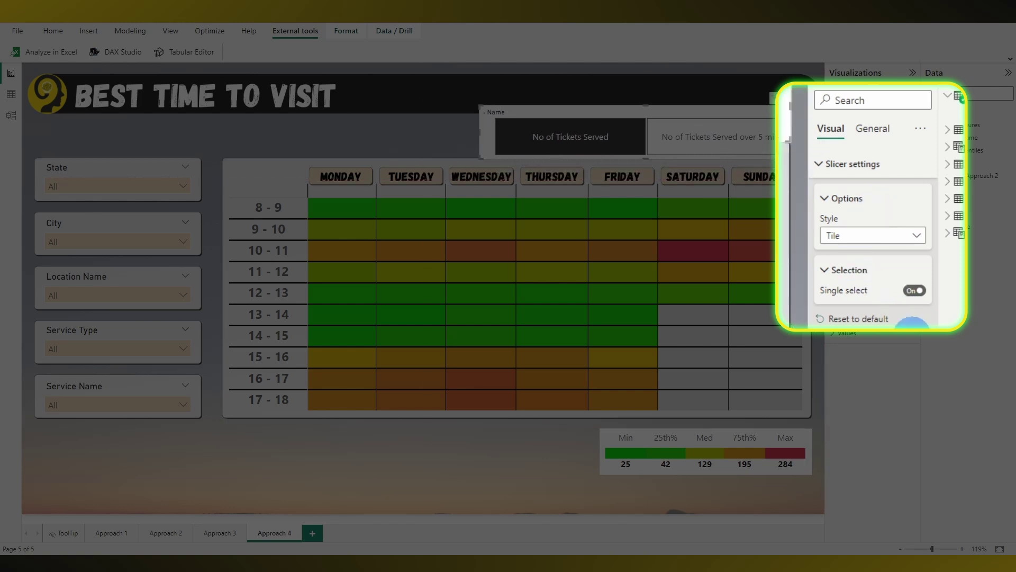
left_click_drag(776, 157, 805, 122)
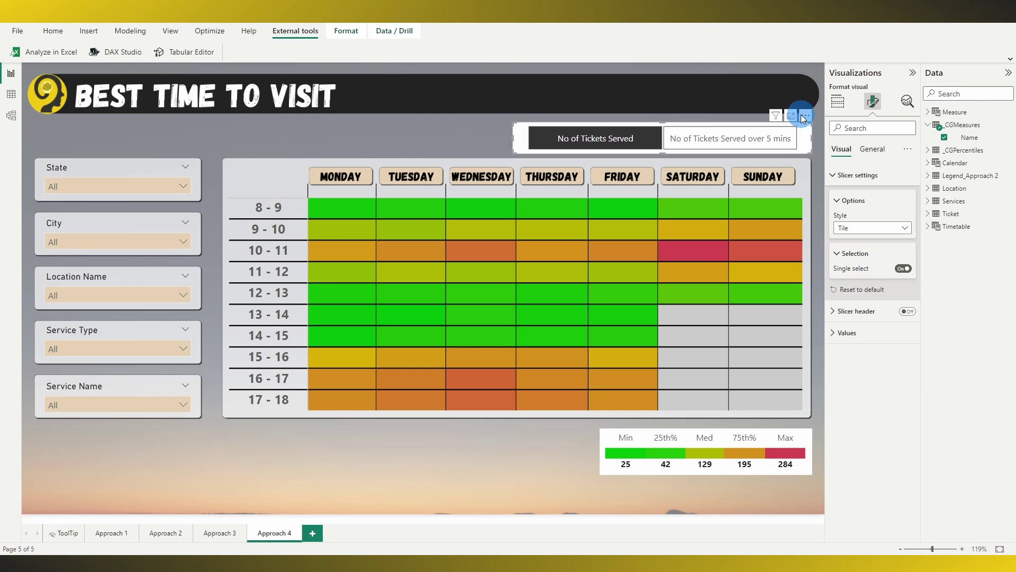
Step: Toggle the heatmap between tickets served and tickets served over 5 mins, ending on over 5 mins
left_click(715, 142)
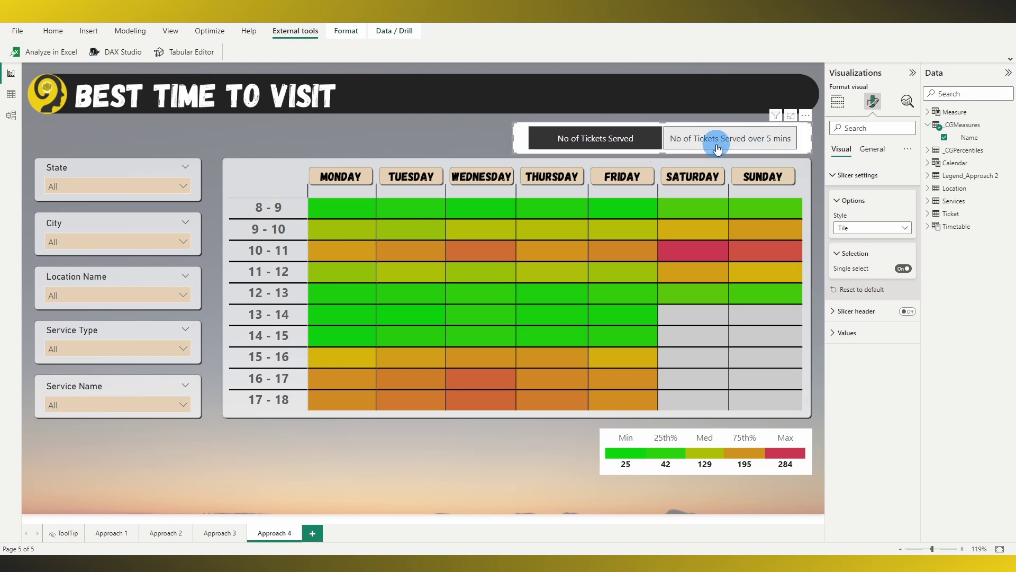
left_click(630, 136)
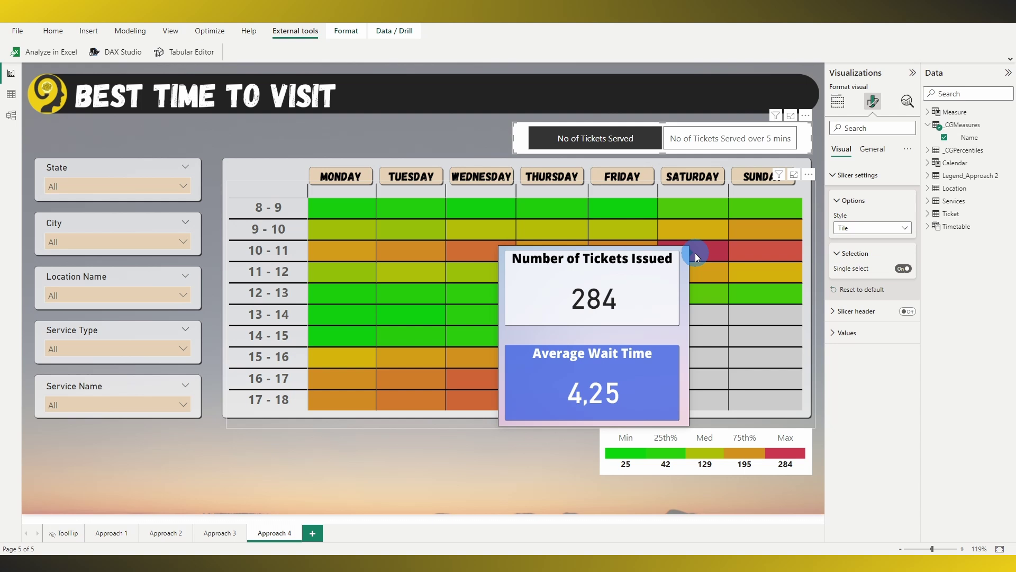
left_click(714, 139)
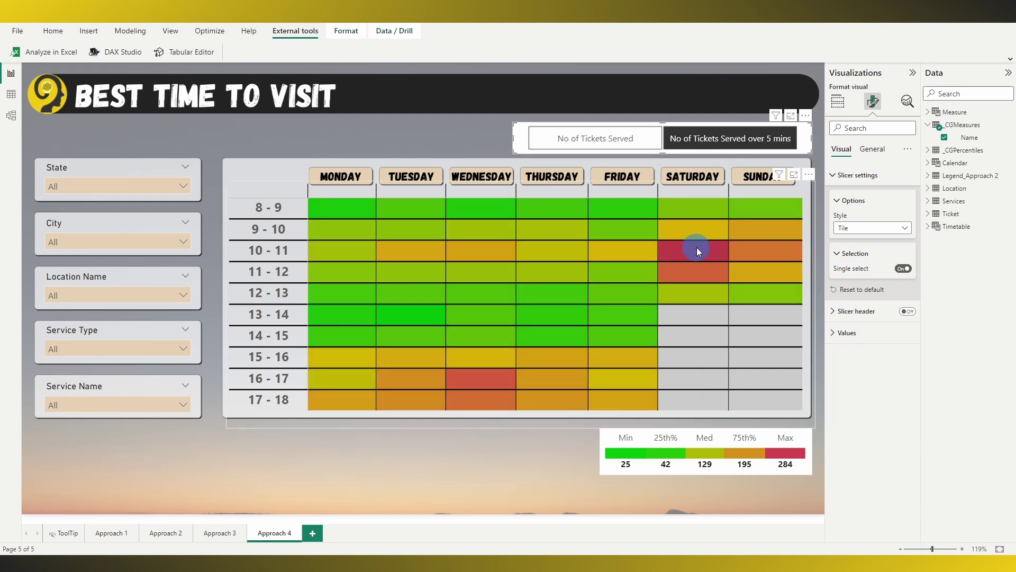
mouse_move(697, 249)
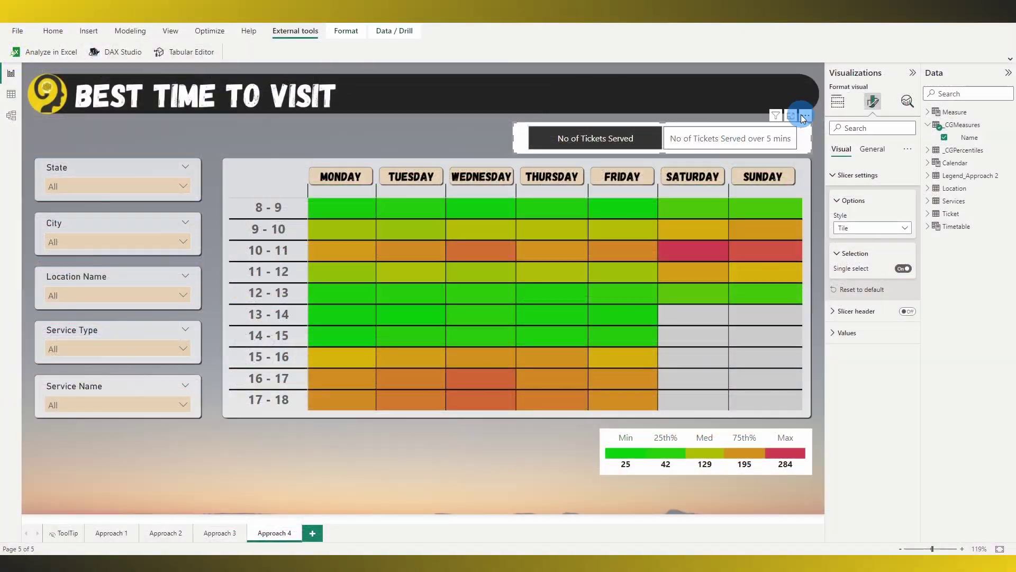
left_click(714, 141)
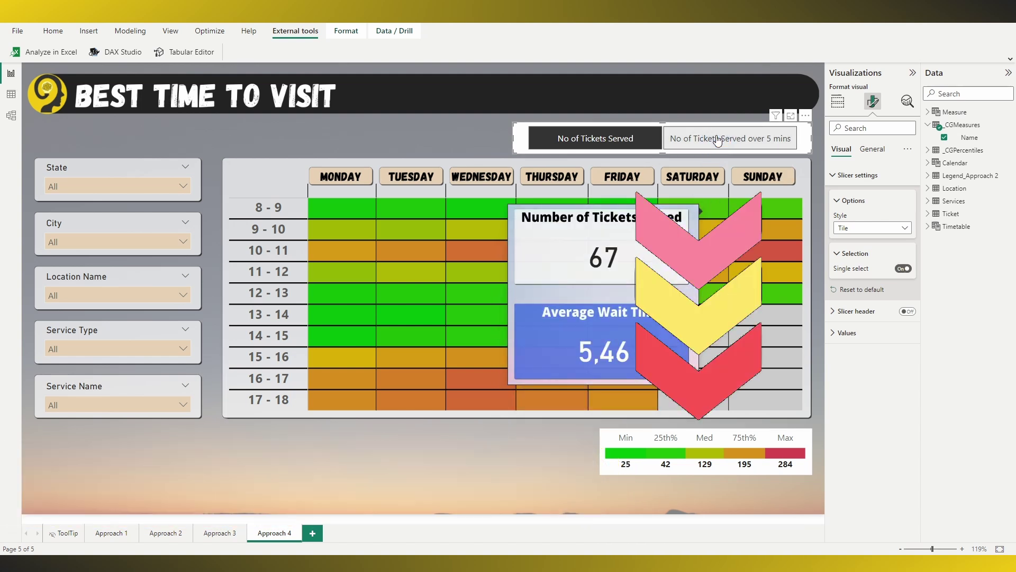
mouse_move(711, 407)
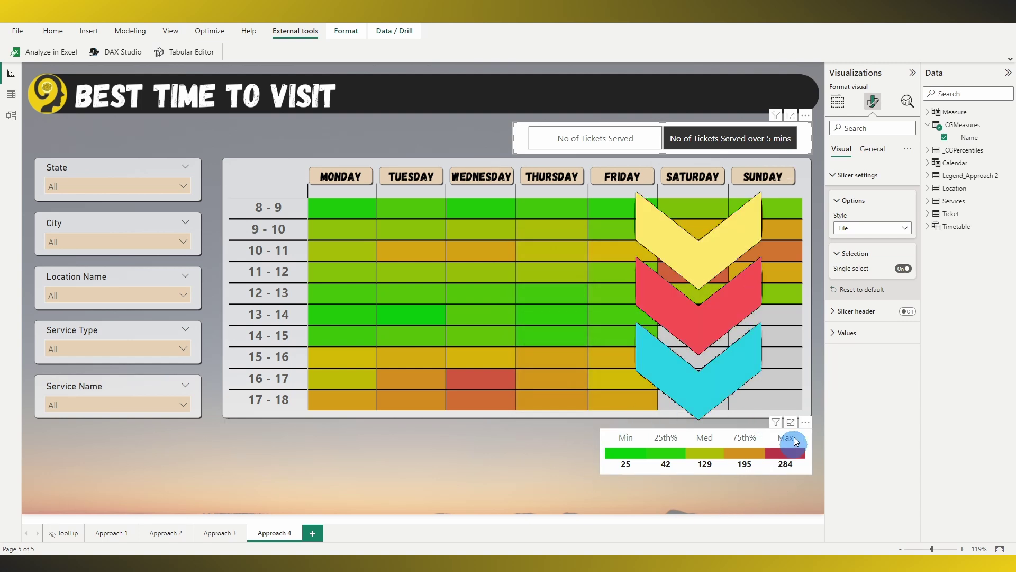
left_click(601, 136)
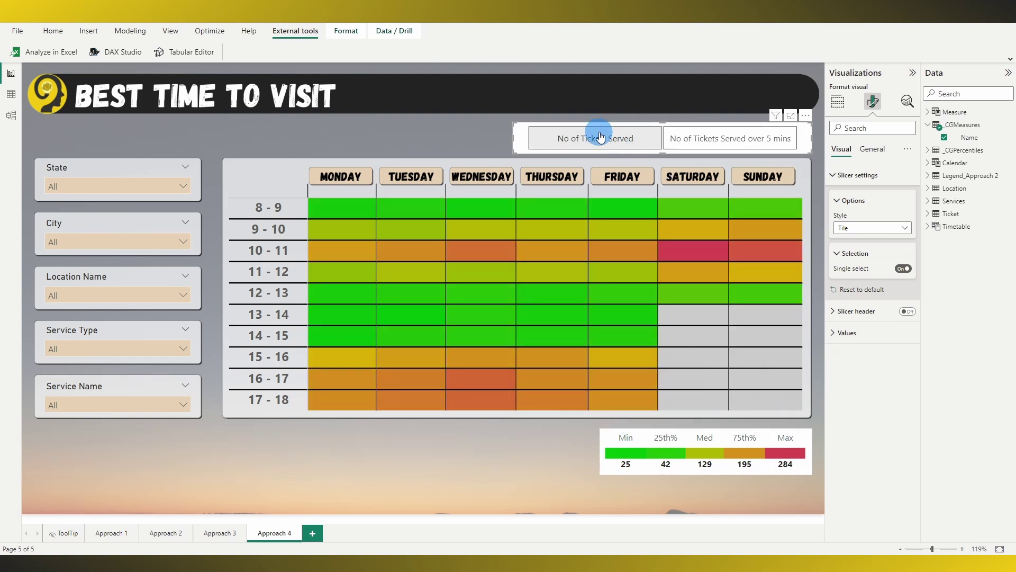
left_click(702, 139)
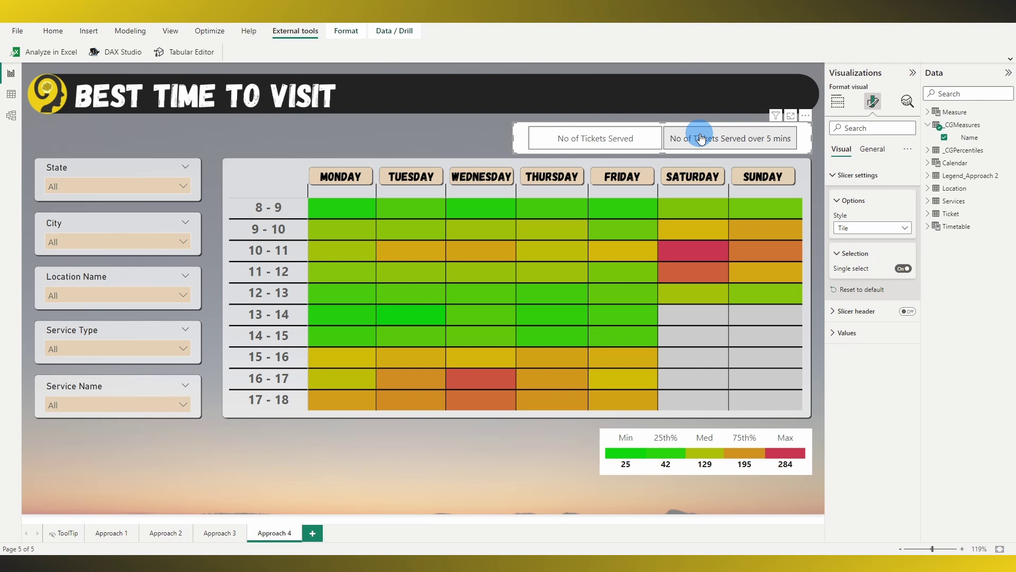
left_click(702, 138)
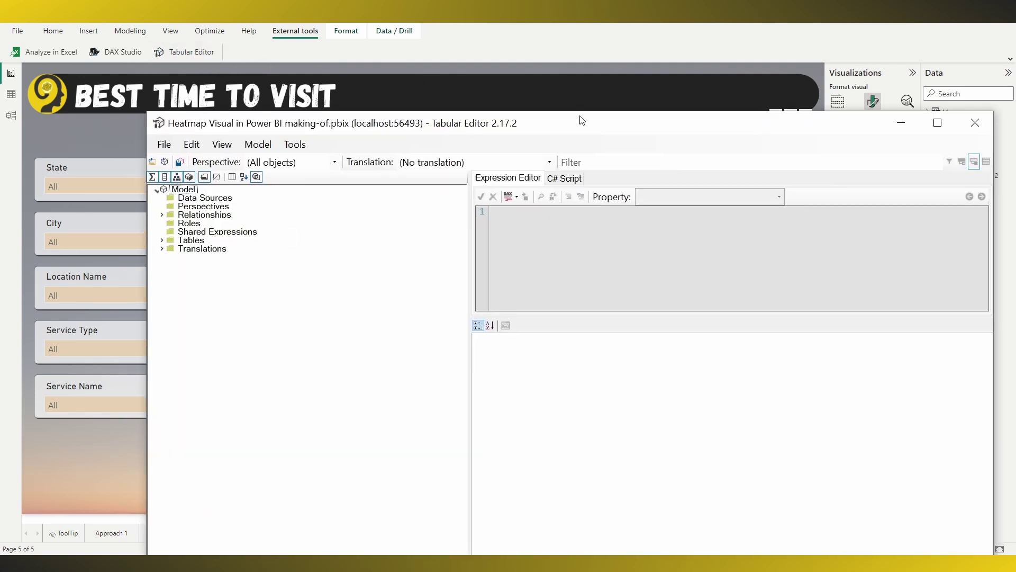
Step: Inspect the _CGPercentiles precedence setting and enter a new precedence value for _CGMeasures
left_click(63, 197)
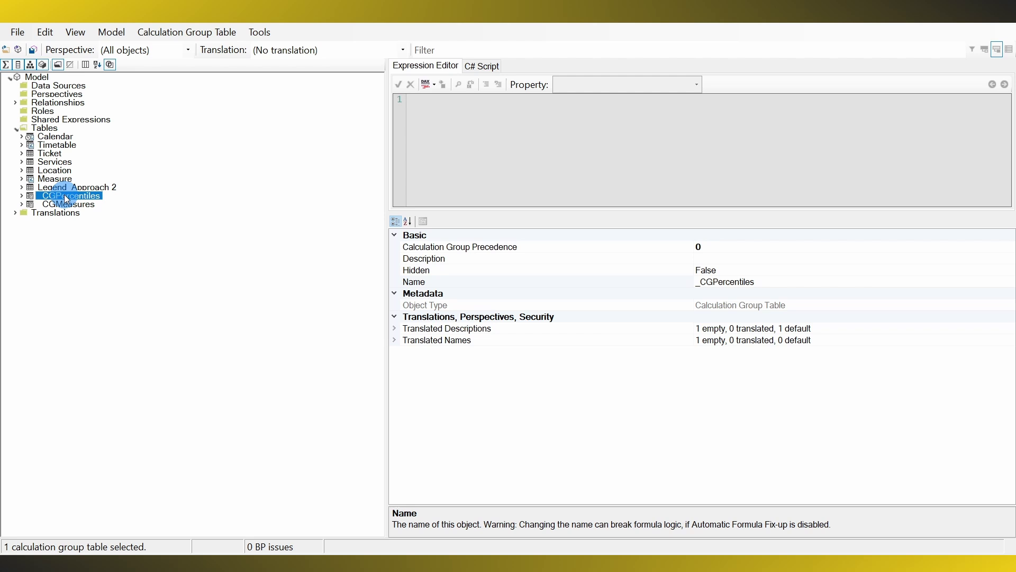
left_click(717, 247)
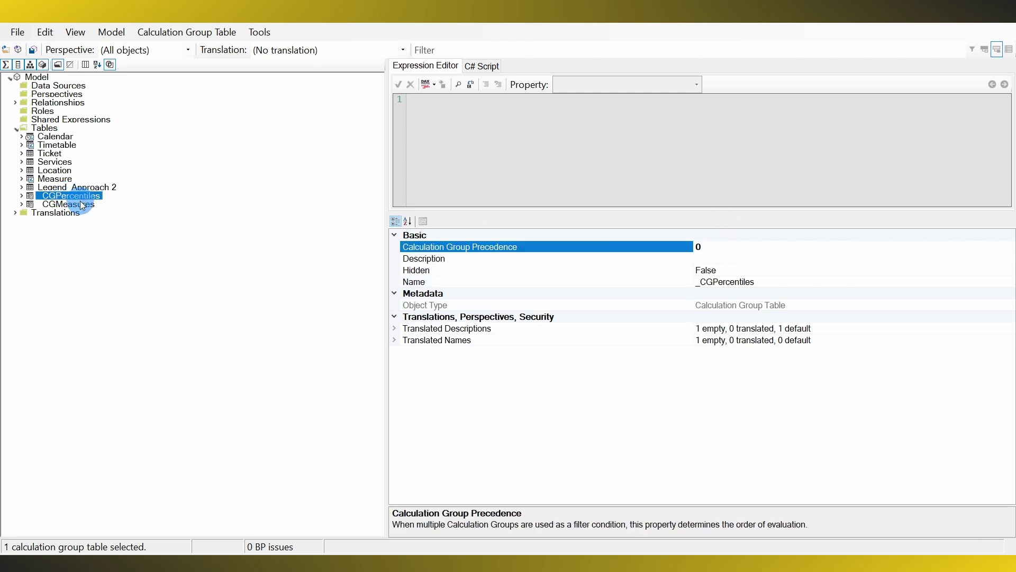
left_click(80, 204)
double_click(715, 247)
type("1")
left_click(714, 248)
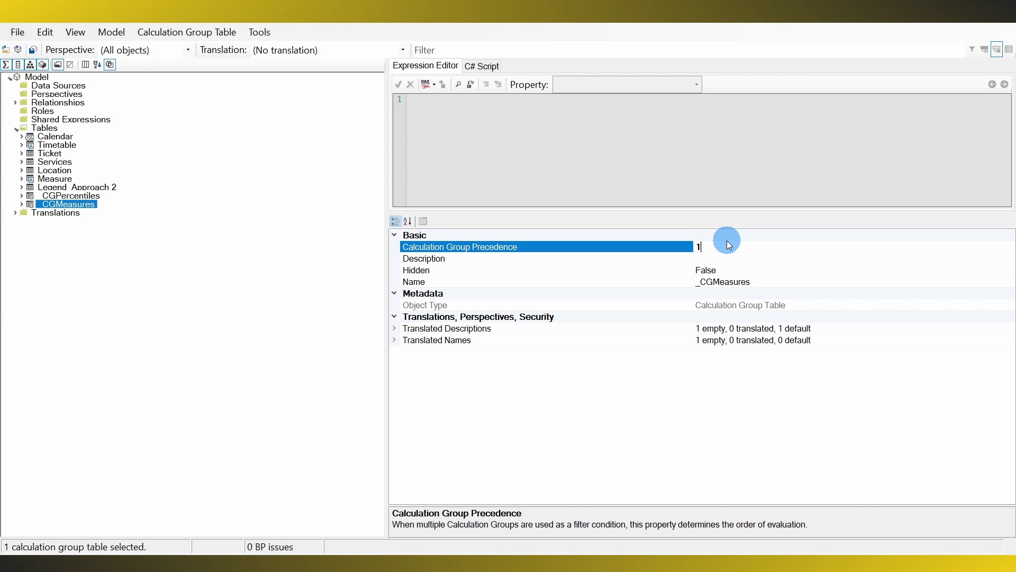
Step: Set precedence 20 on _CGPercentiles and 10 on _CGMeasures, save, and view tickets served
left_click(63, 193)
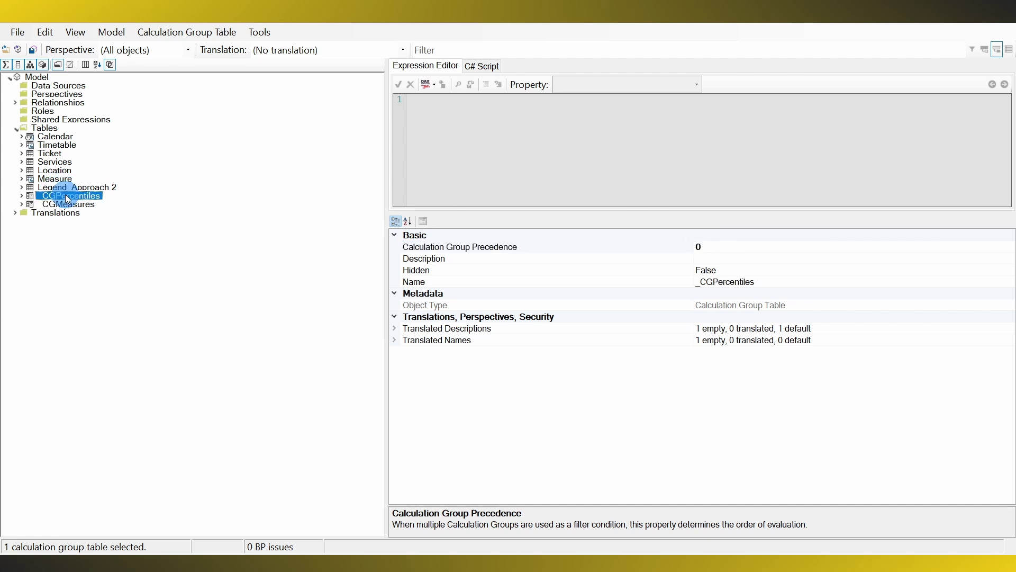
left_click(724, 254)
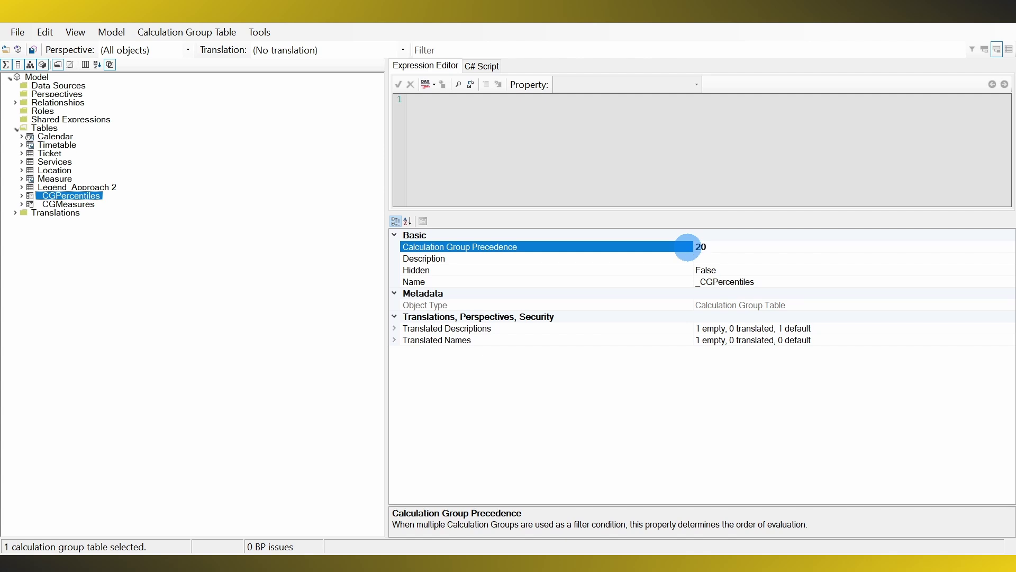
key("ctrl+s")
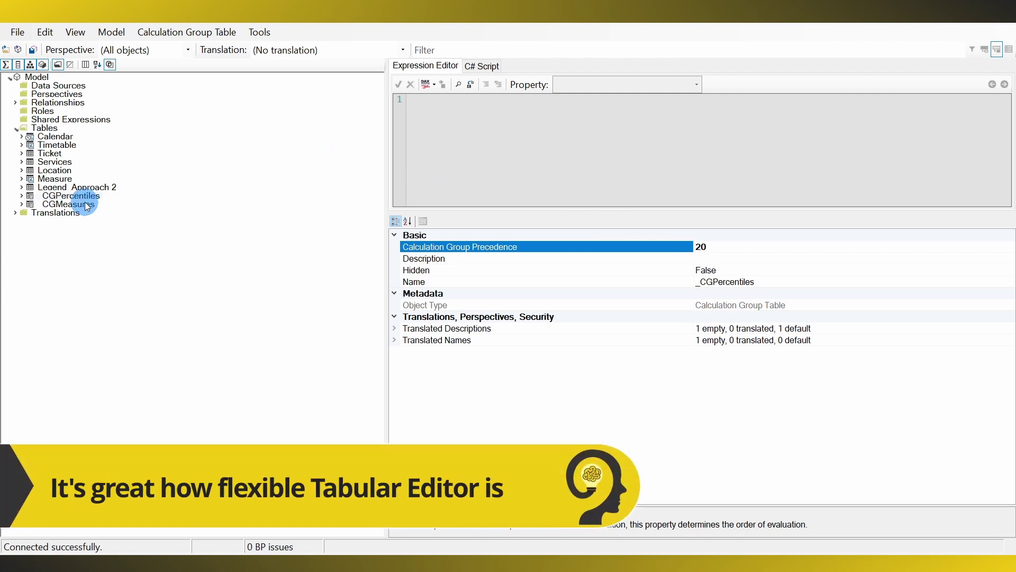
left_click(88, 205)
left_click(718, 245)
type("1")
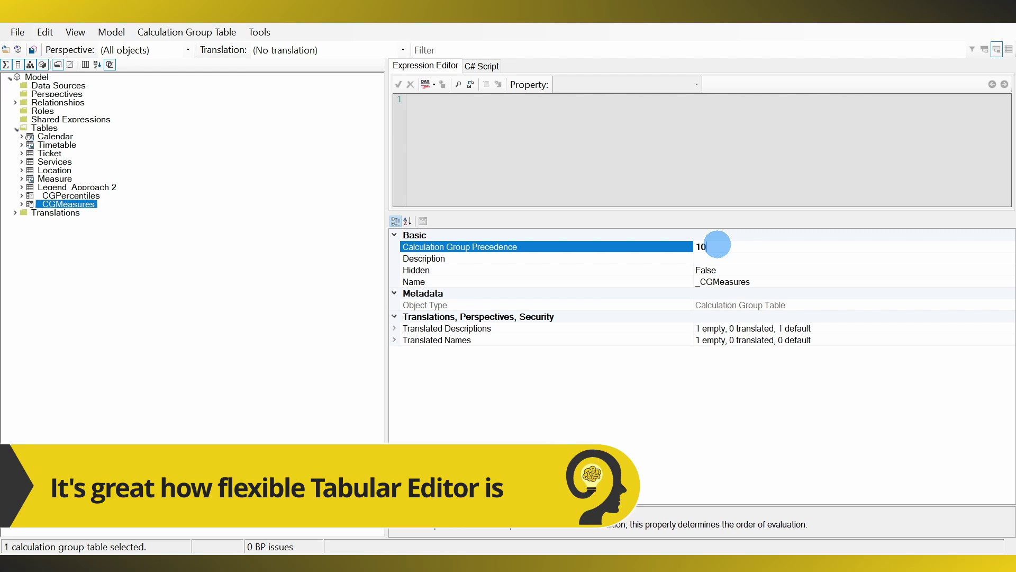
key("ctrl+s")
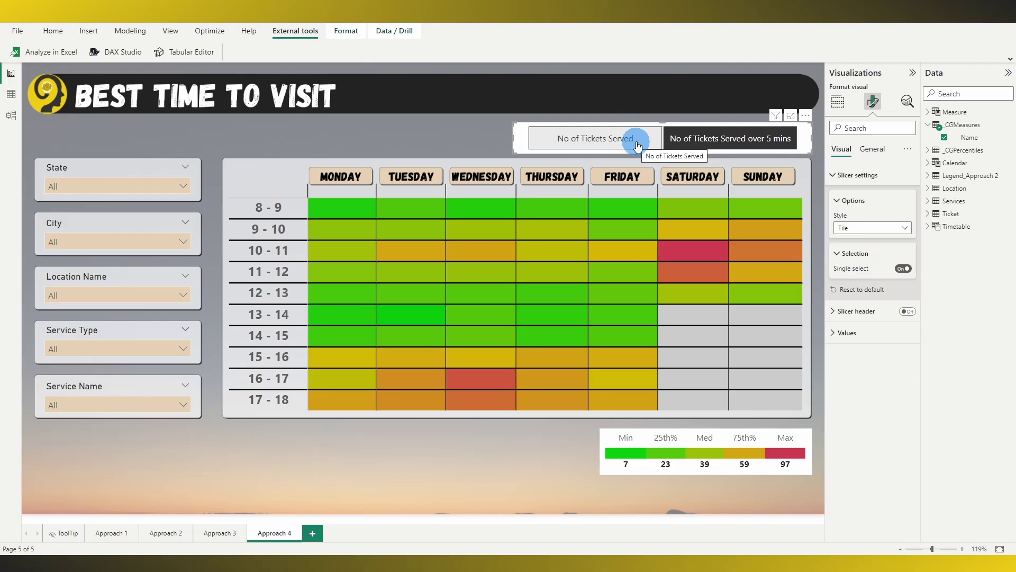
left_click(638, 146)
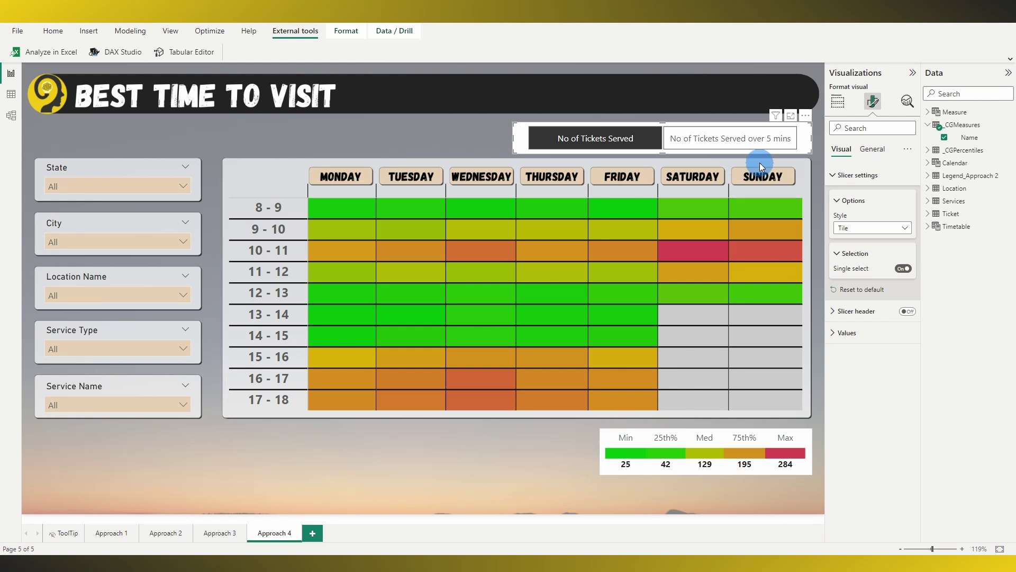
Step: Filter Service Name to eCommerce and toggle both measure tiles, ending on No of Tickets Served
left_click(751, 142)
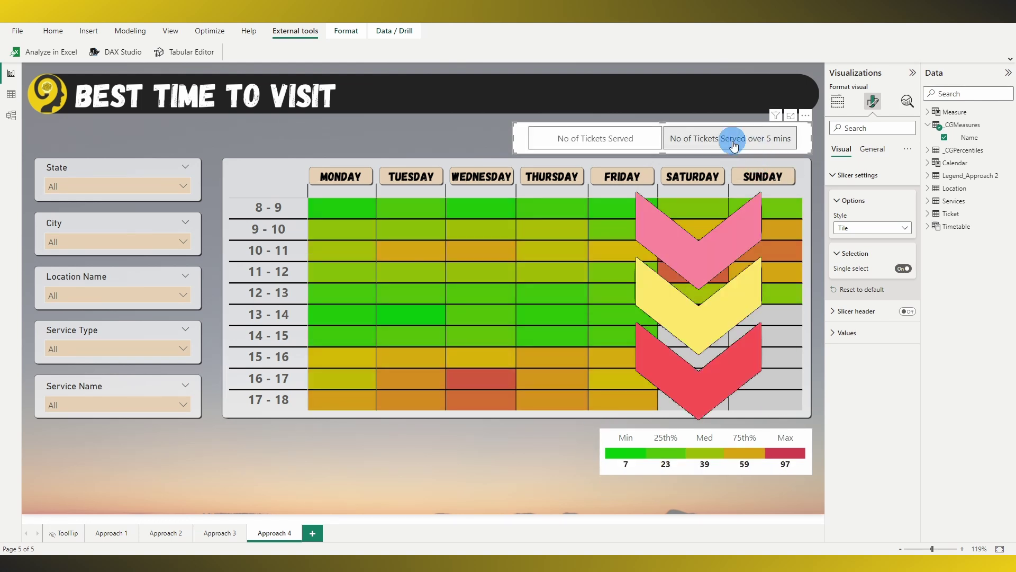
left_click(622, 148)
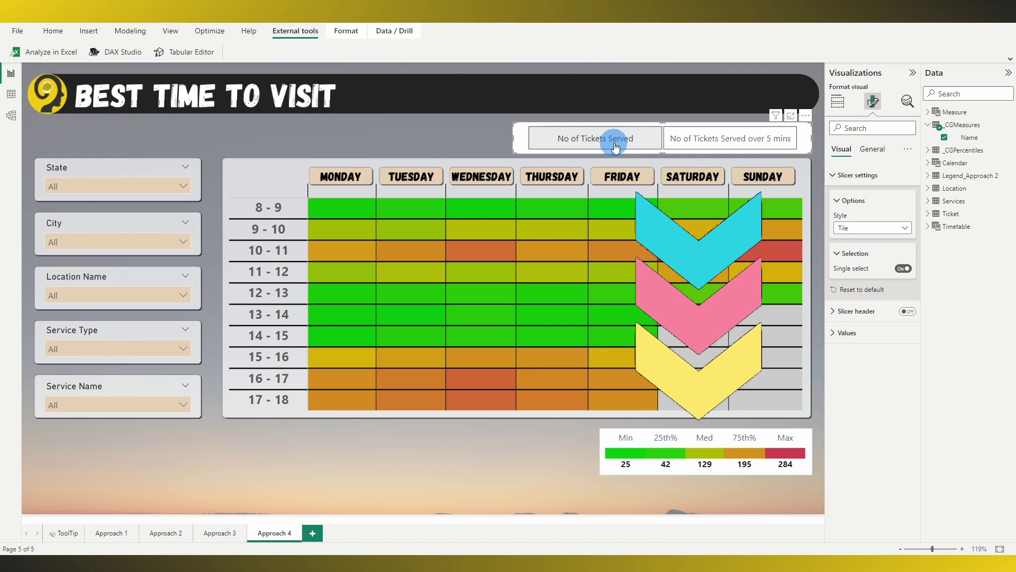
left_click(176, 406)
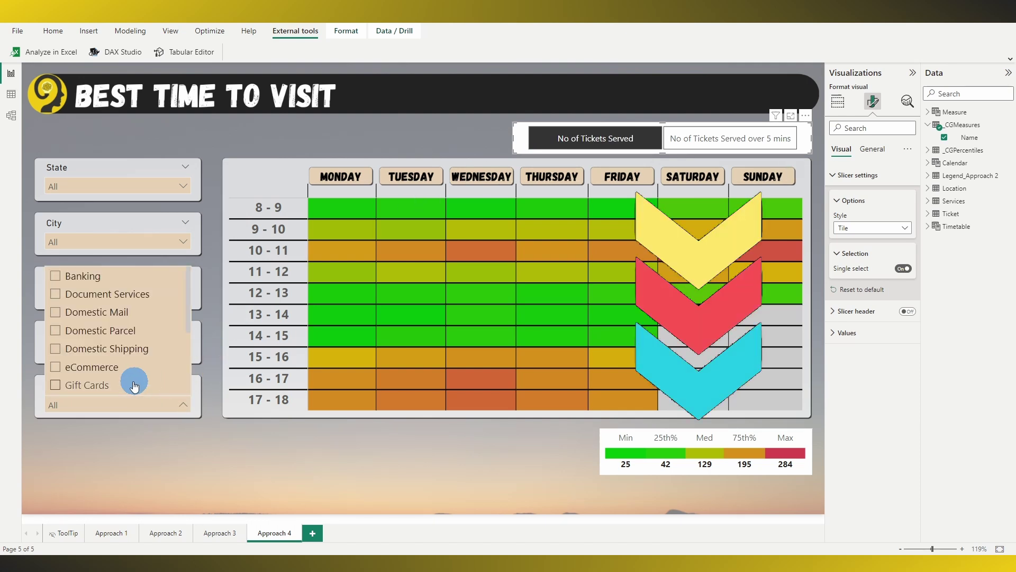
left_click(103, 365)
left_click(229, 443)
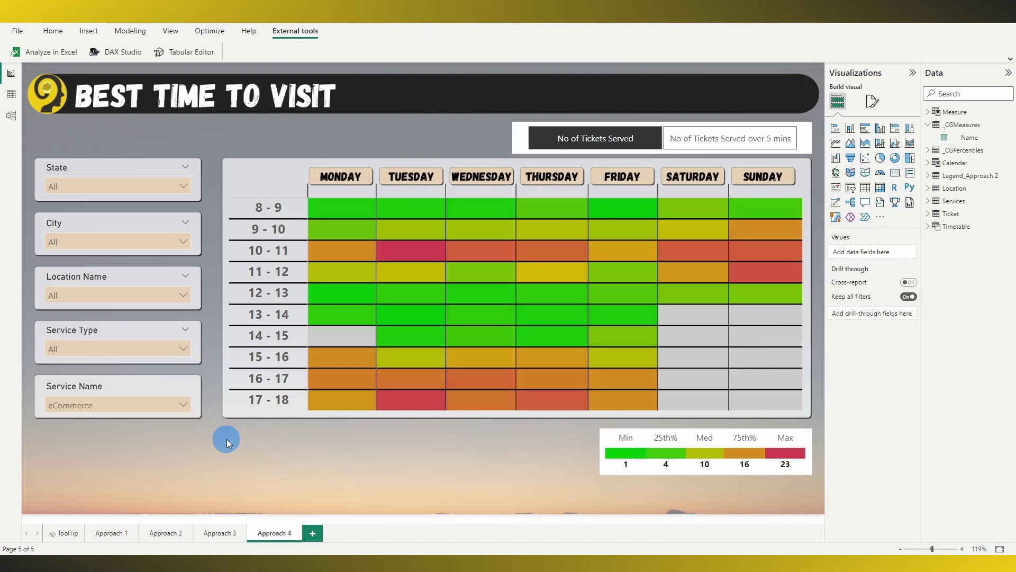
left_click(744, 142)
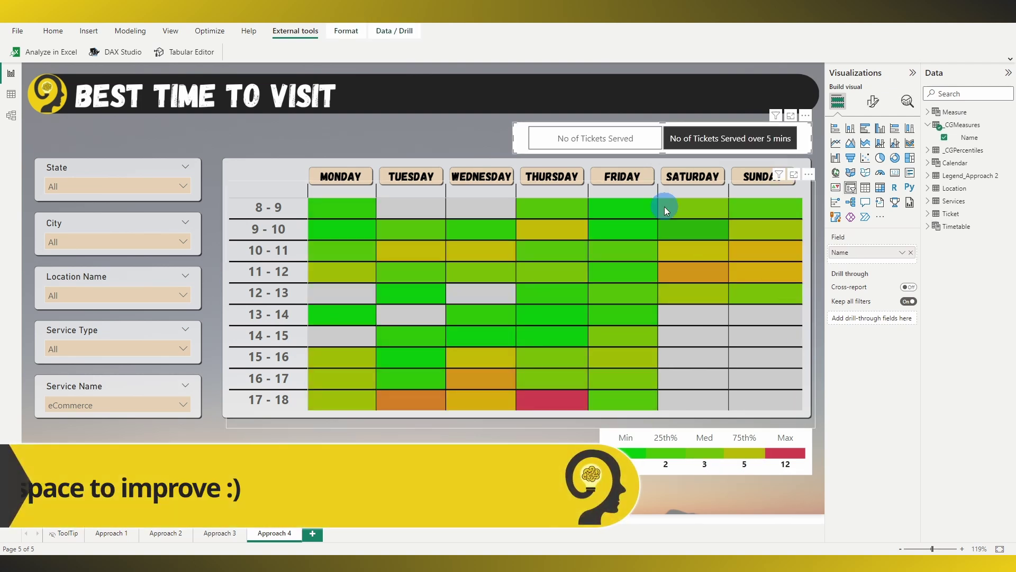
left_click(596, 163)
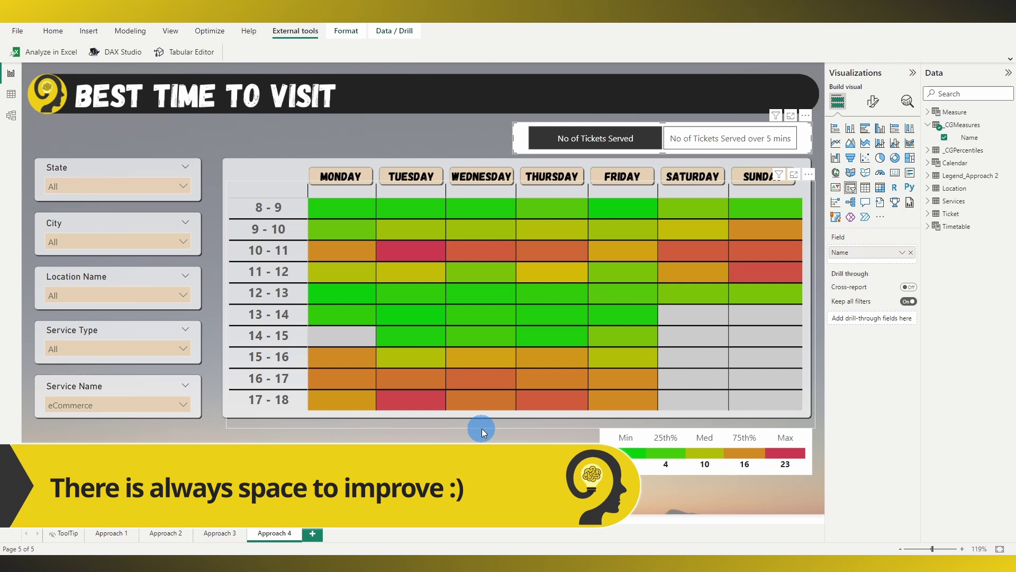